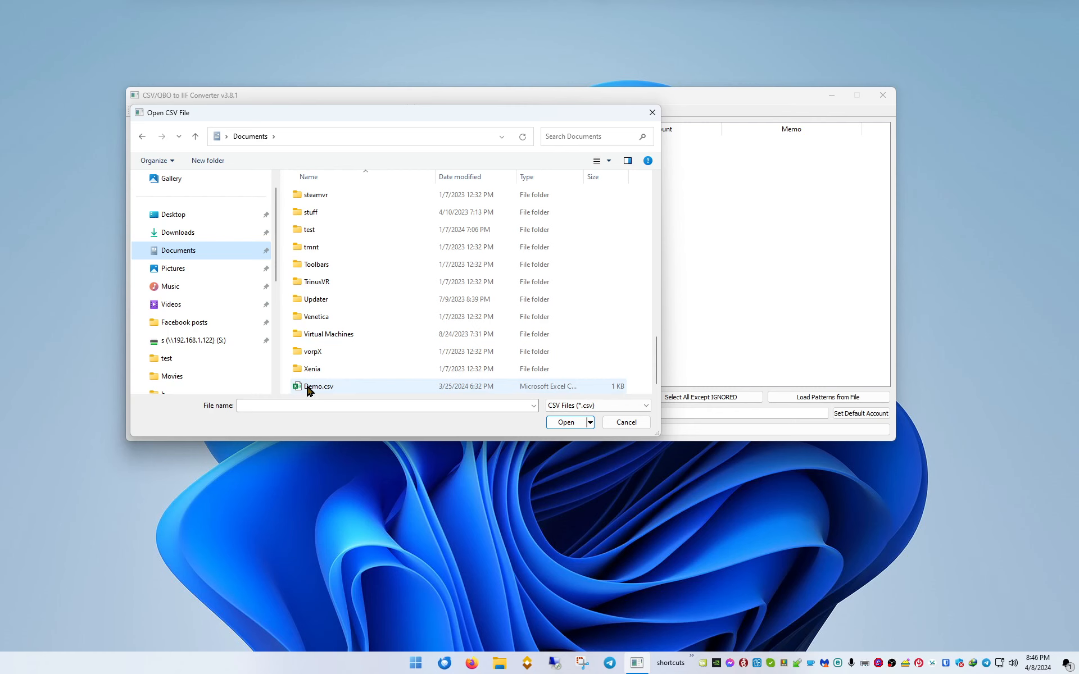
# Load Demo.csv from the Documents folder and select all of its transactions
pyautogui.doubleClick(309, 388)
pyautogui.moveTo(373, 105); pyautogui.dragTo(373, 96)
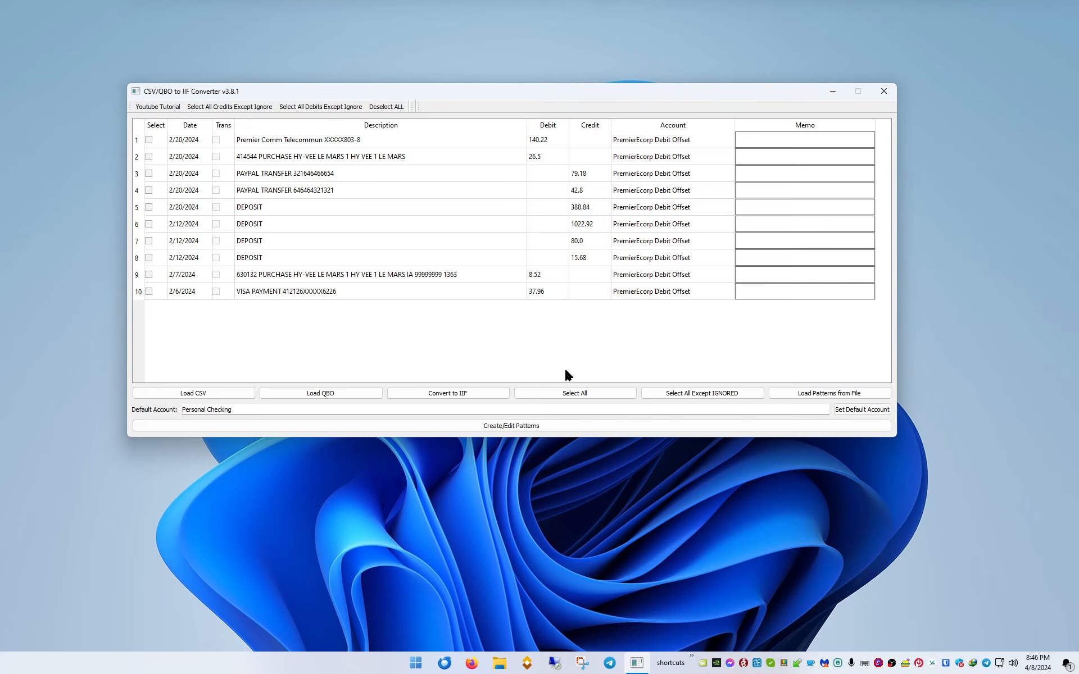
pyautogui.click(575, 396)
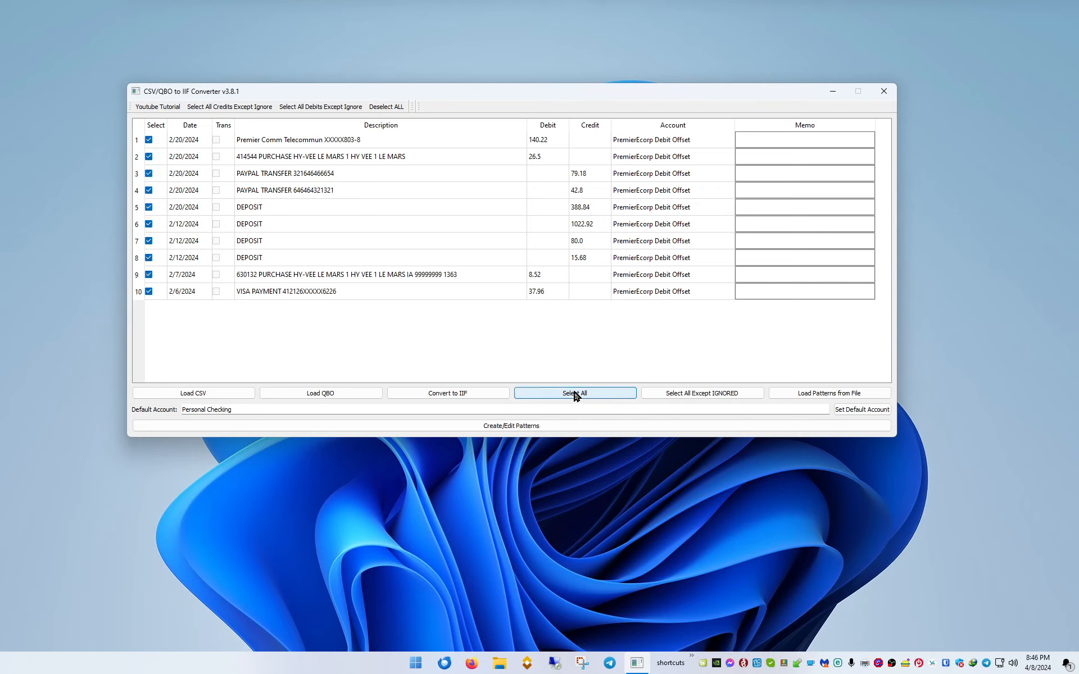
# Convert the selected transactions to IIF with the Bank account type and save the file as demo4
pyautogui.click(479, 396)
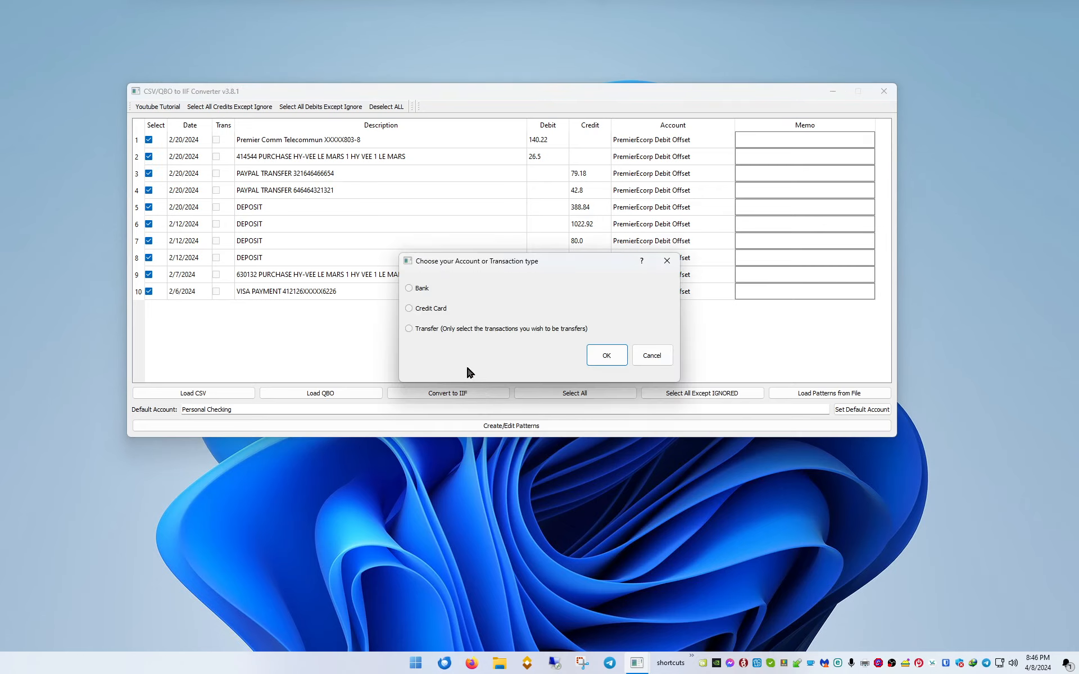
pyautogui.click(409, 309)
pyautogui.click(416, 330)
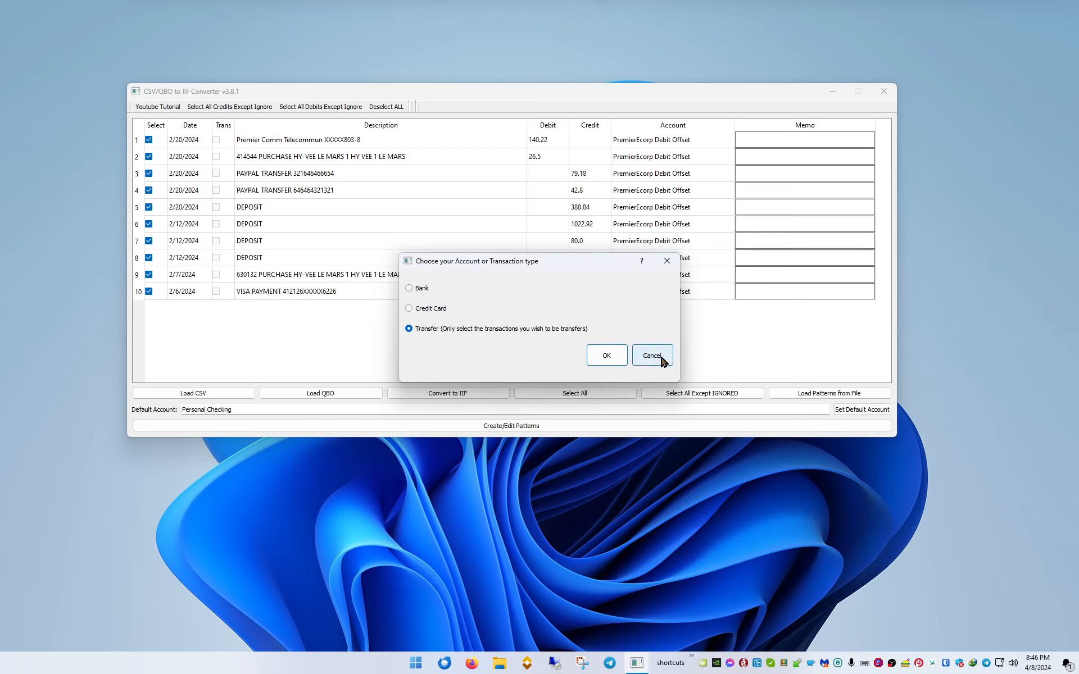
pyautogui.click(409, 288)
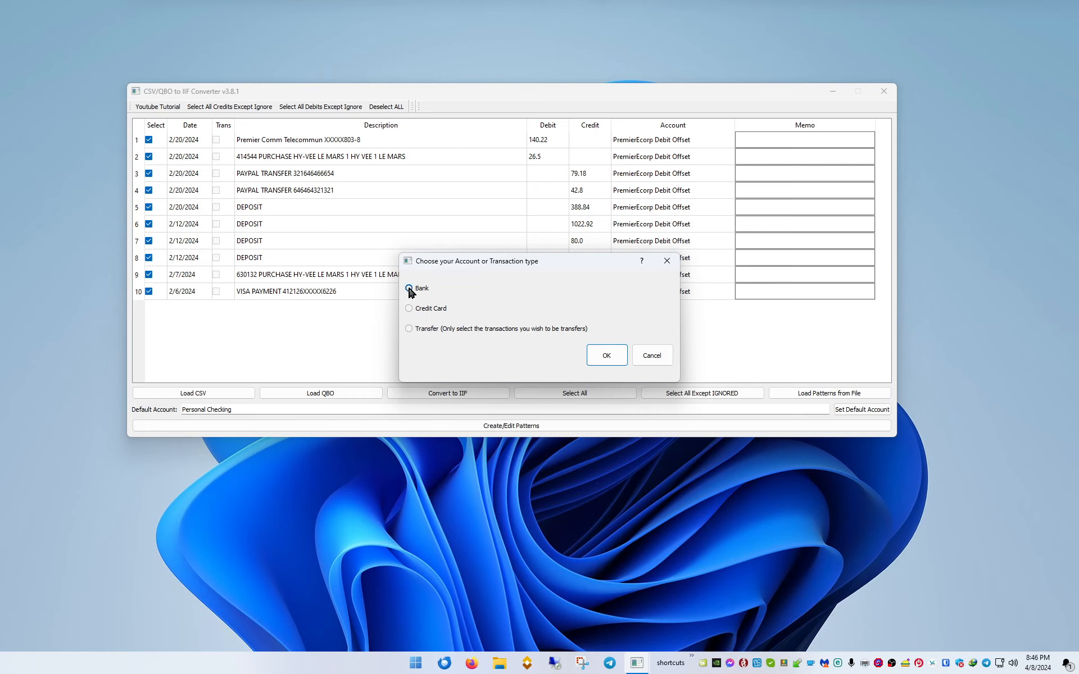
pyautogui.click(604, 359)
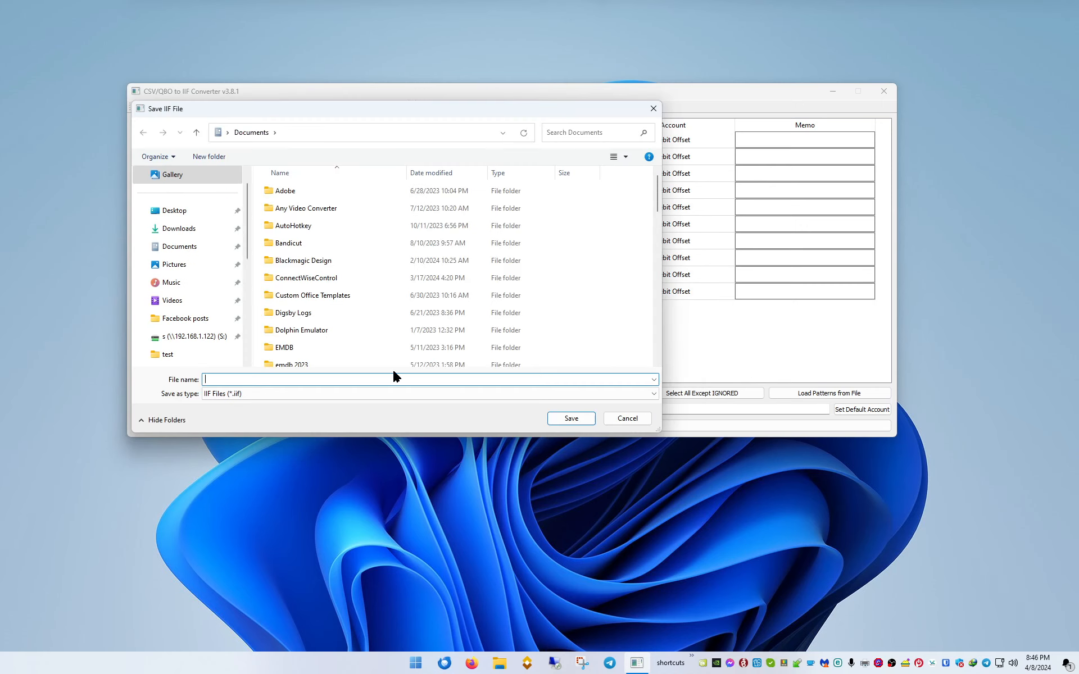
pyautogui.write('demo4')
pyautogui.click(584, 422)
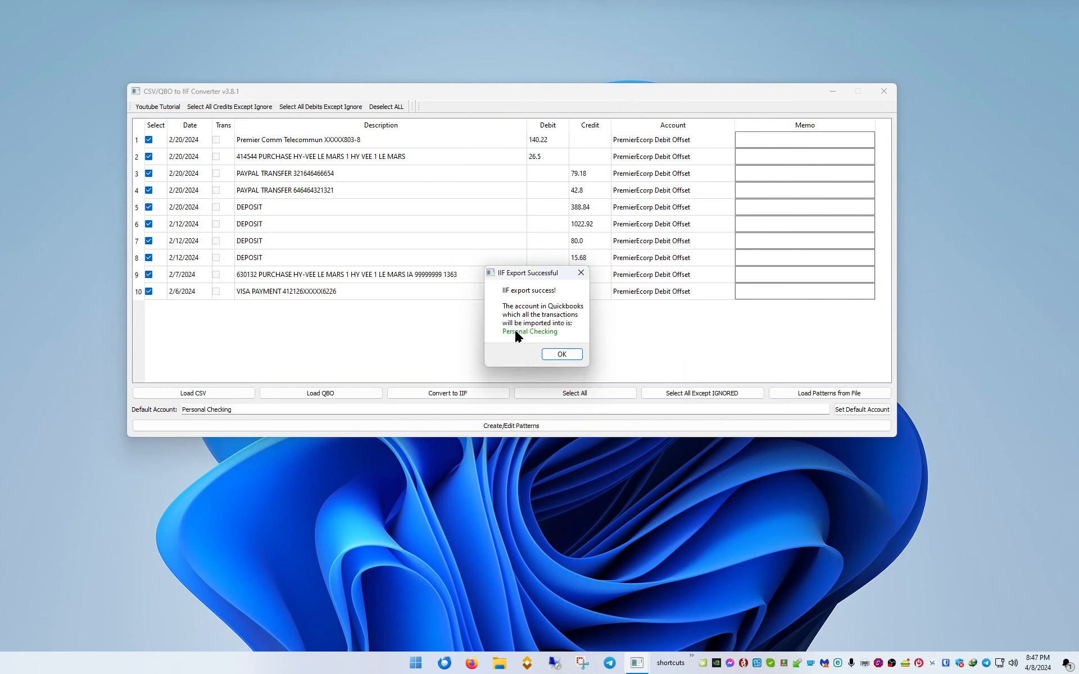
pyautogui.click(561, 355)
# Change the default account to "Bank account" and apply it
pyautogui.moveTo(325, 410); pyautogui.dragTo(73, 386)
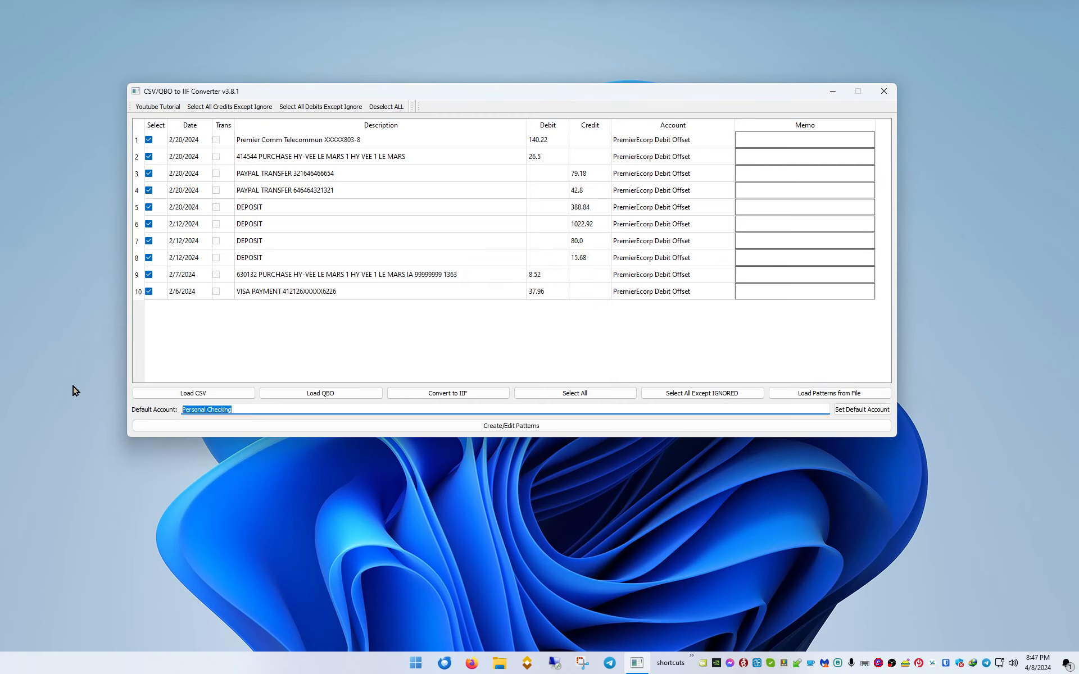
pyautogui.write('Bank account')
pyautogui.click(852, 411)
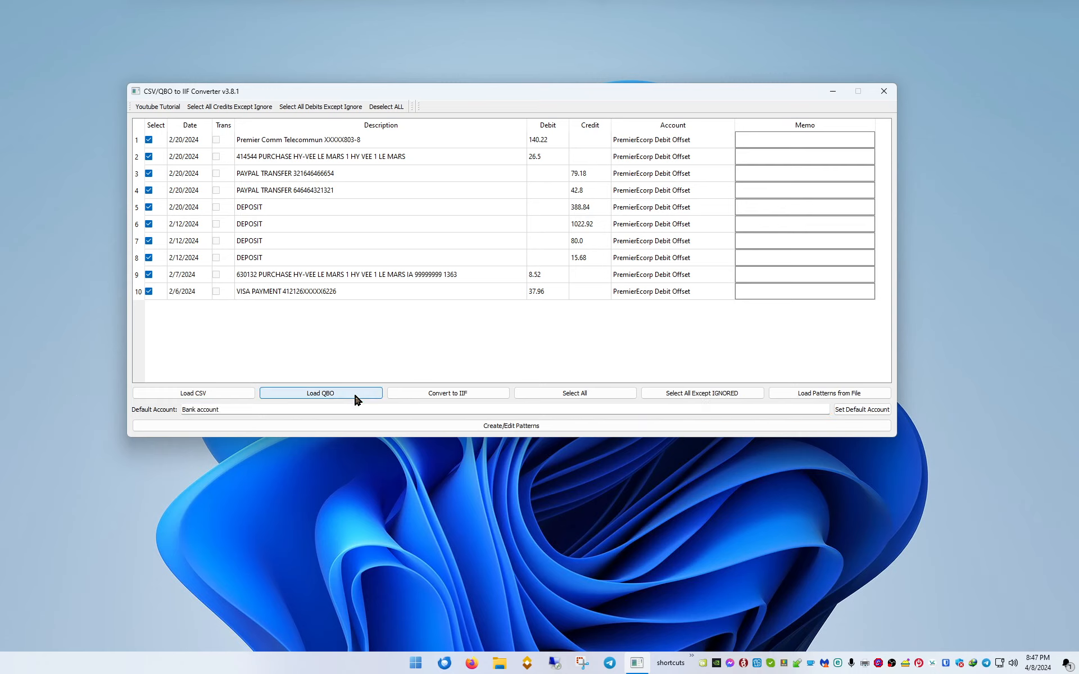
# Convert the selected transactions to IIF with the Credit Card type, save as demo4 and dismiss the export message
pyautogui.click(436, 398)
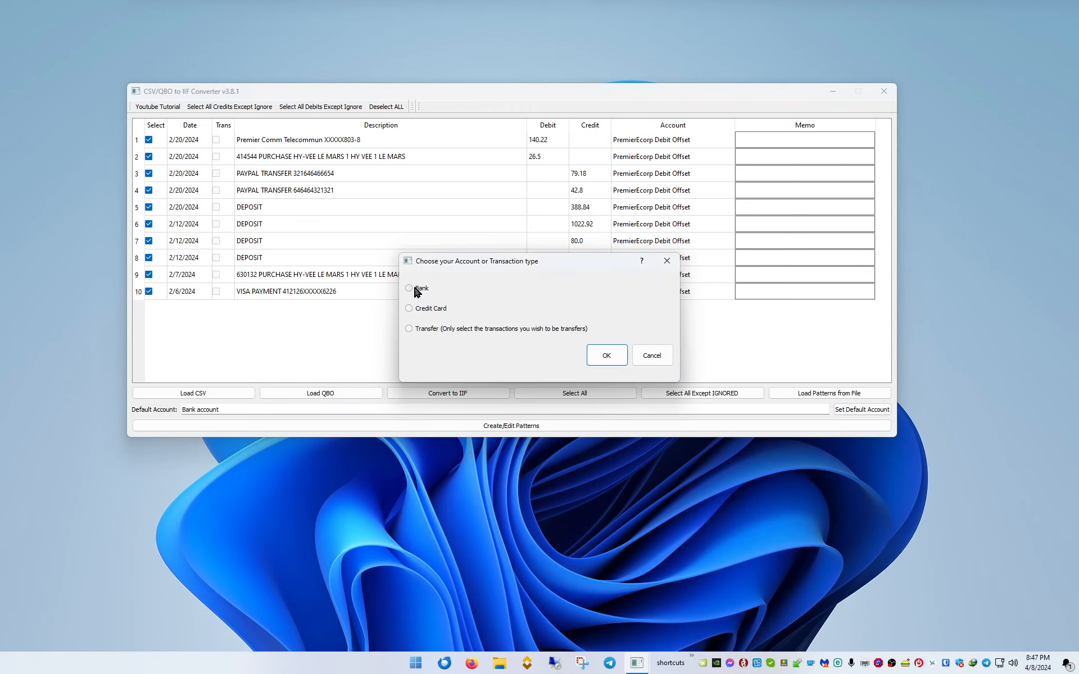
pyautogui.click(416, 312)
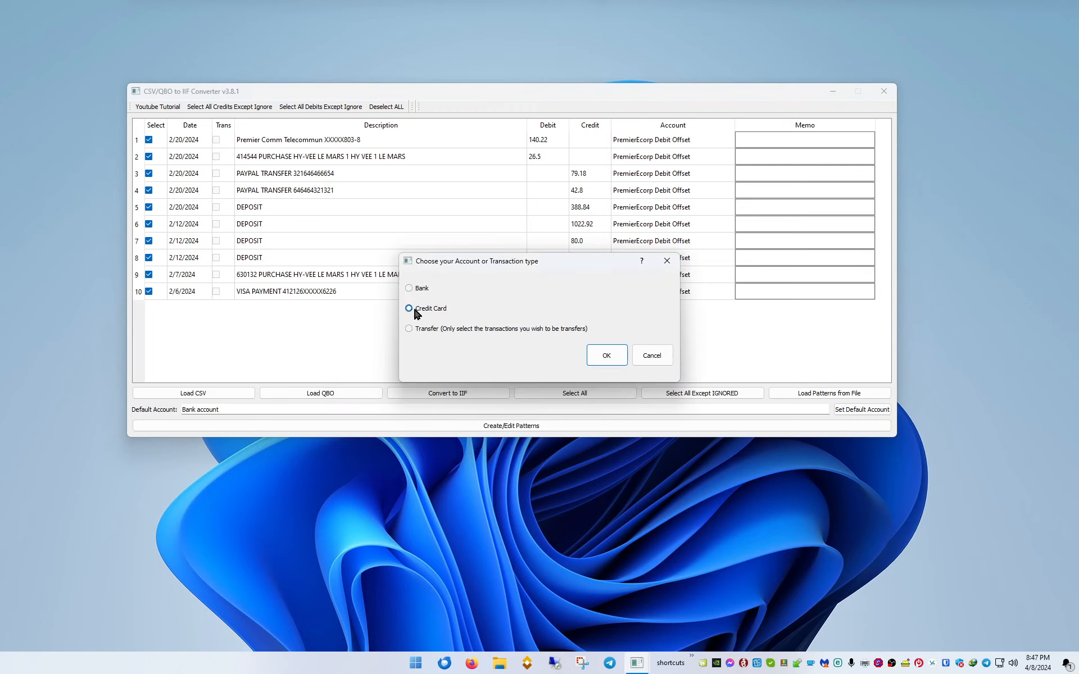
pyautogui.click(618, 355)
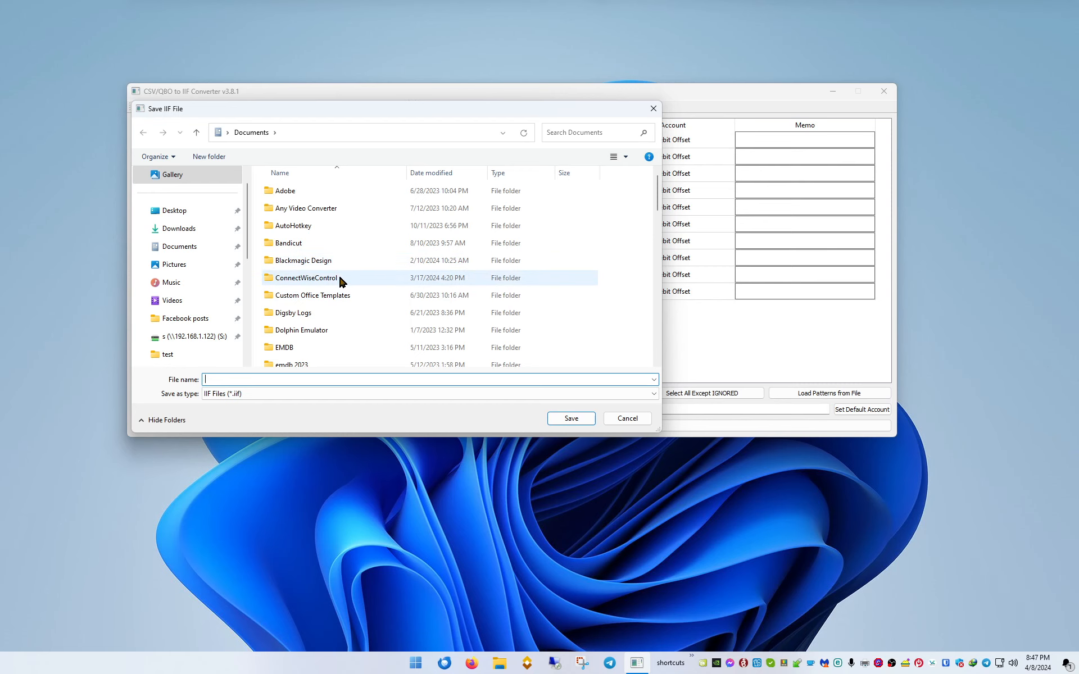
pyautogui.write('demo4')
pyautogui.press('Return')
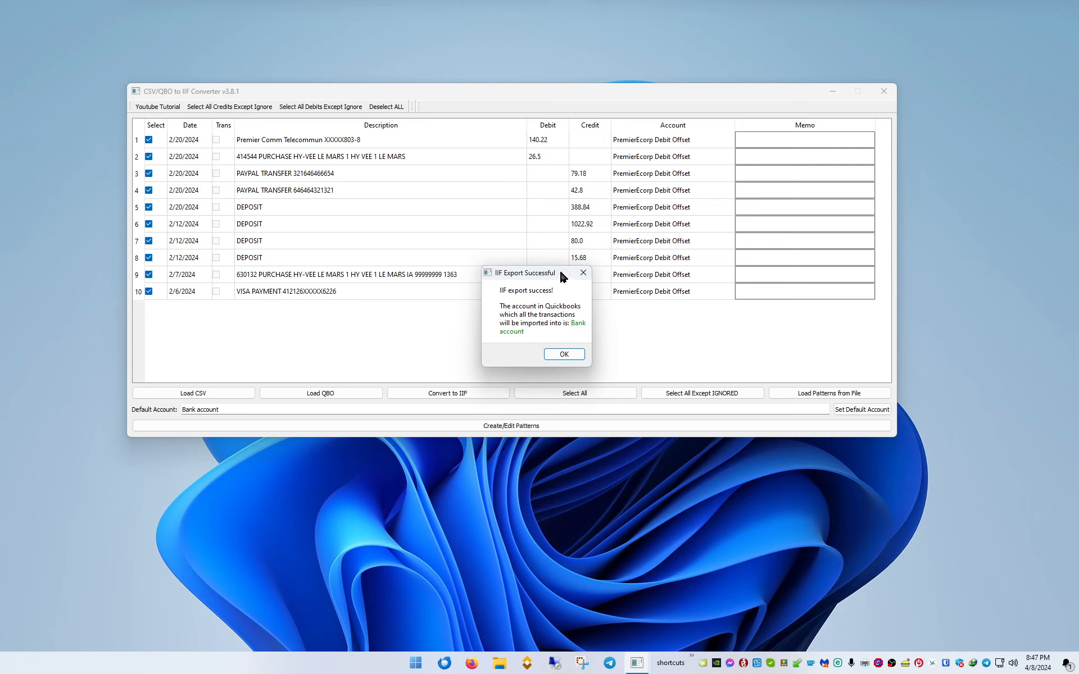
pyautogui.moveTo(561, 278)
pyautogui.mouseDown()
pyautogui.moveTo(420, 299)
pyautogui.moveTo(434, 275)
pyautogui.moveTo(566, 265)
pyautogui.mouseUp()
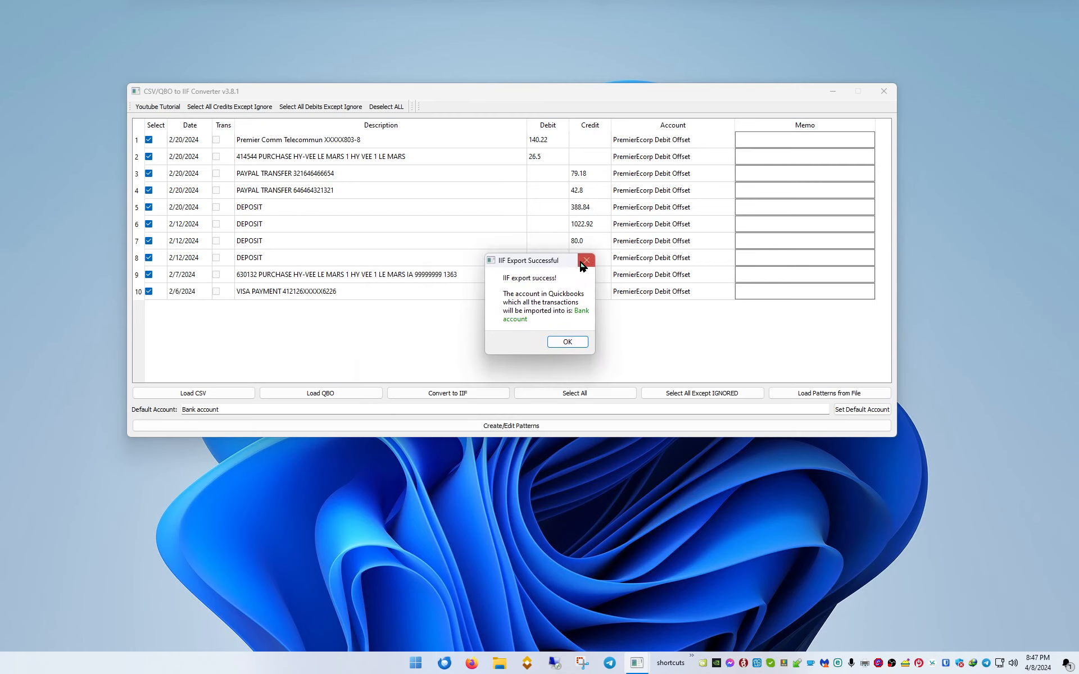
pyautogui.click(586, 260)
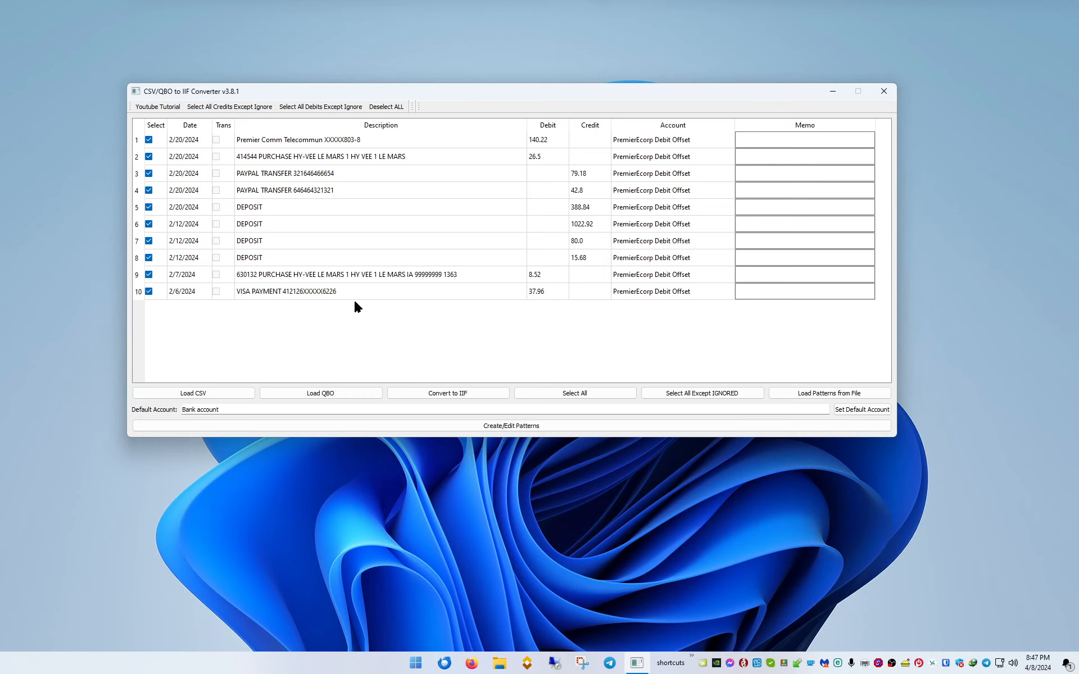
# Deselect all transactions and create a new JSON pattern file named demo5 in Documents
pyautogui.click(387, 106)
pyautogui.click(486, 429)
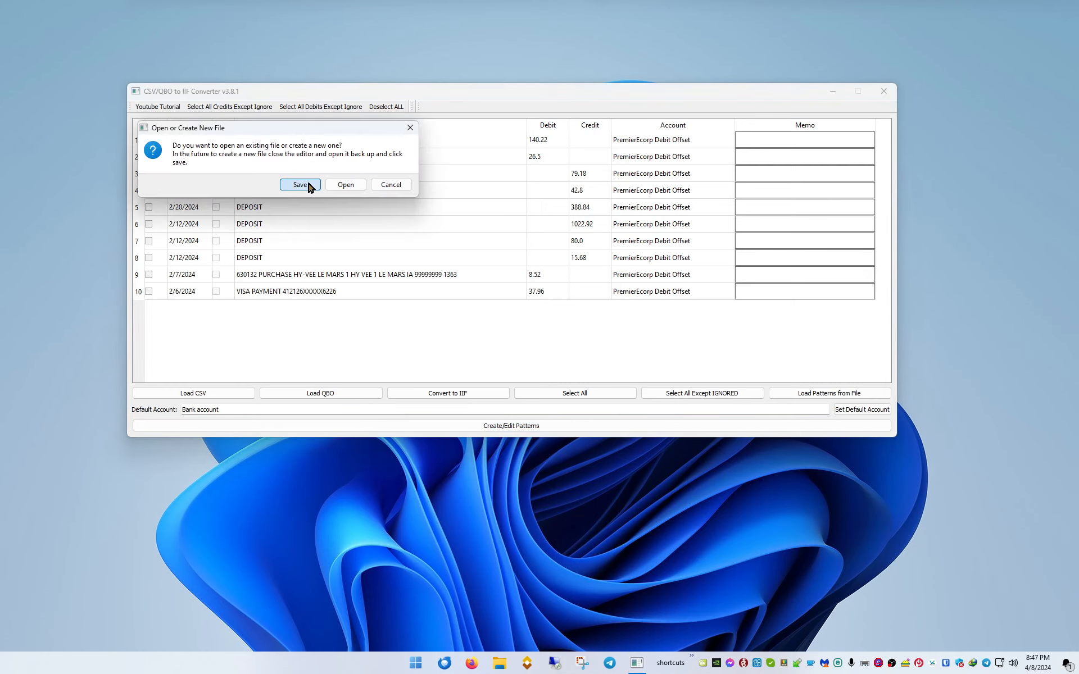
pyautogui.click(300, 185)
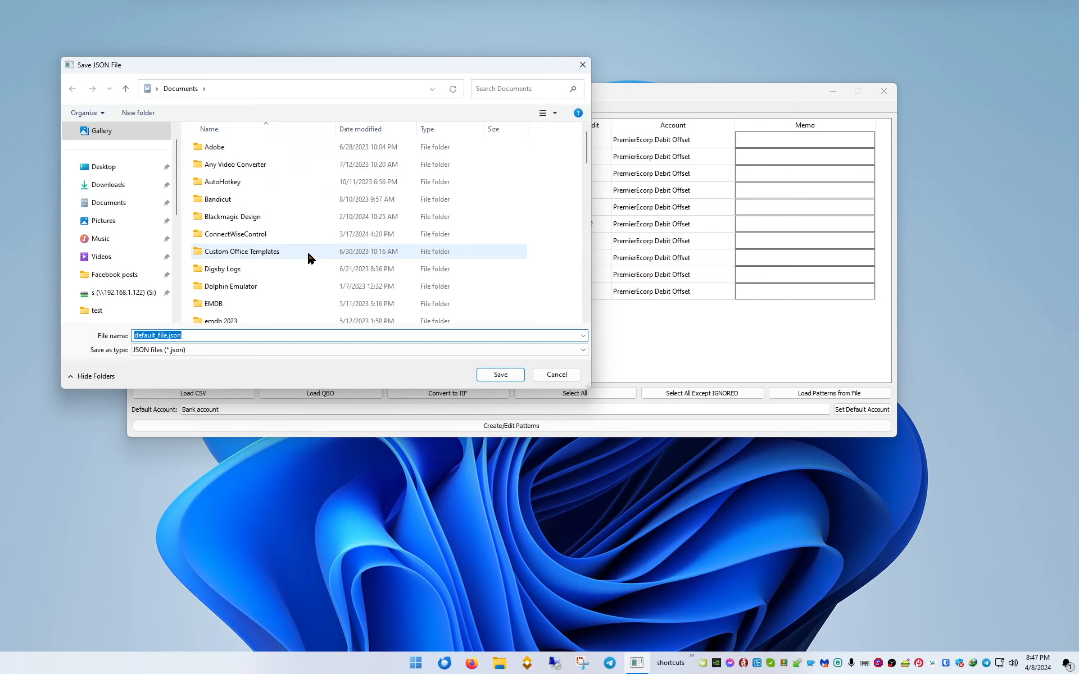
pyautogui.write('demo')
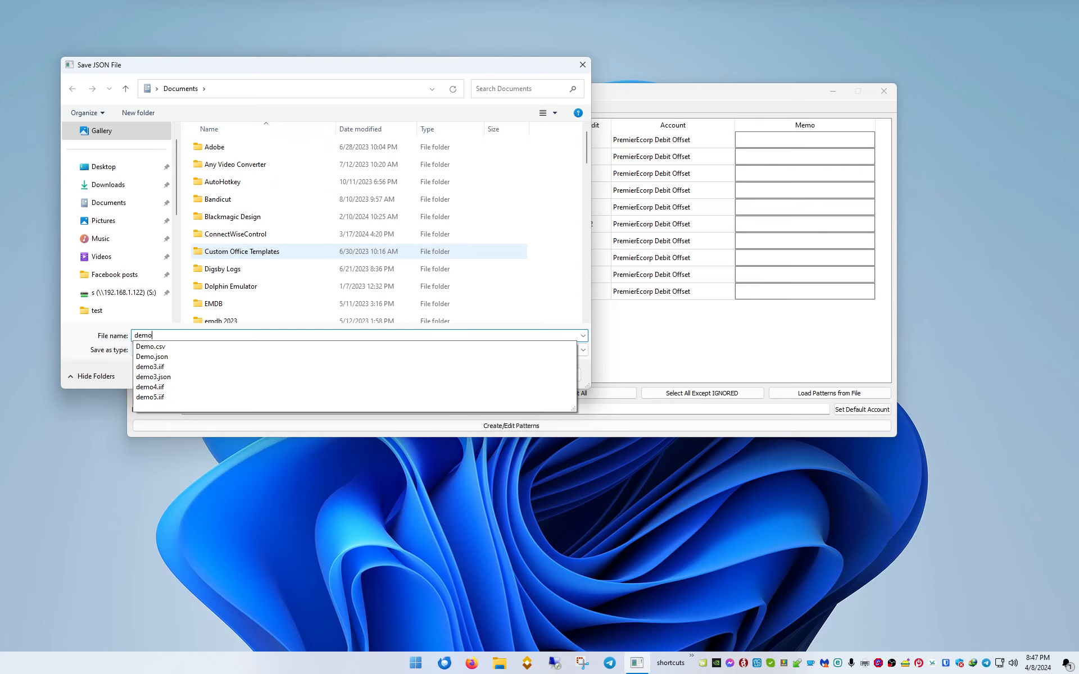
pyautogui.write('5')
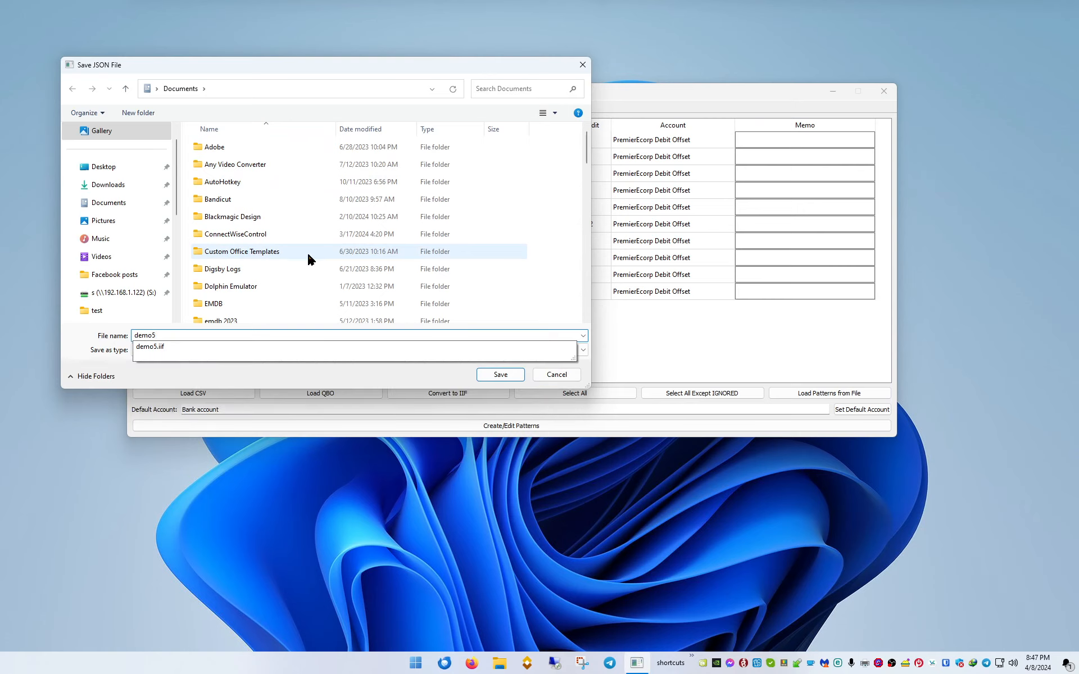
pyautogui.click(79, 335)
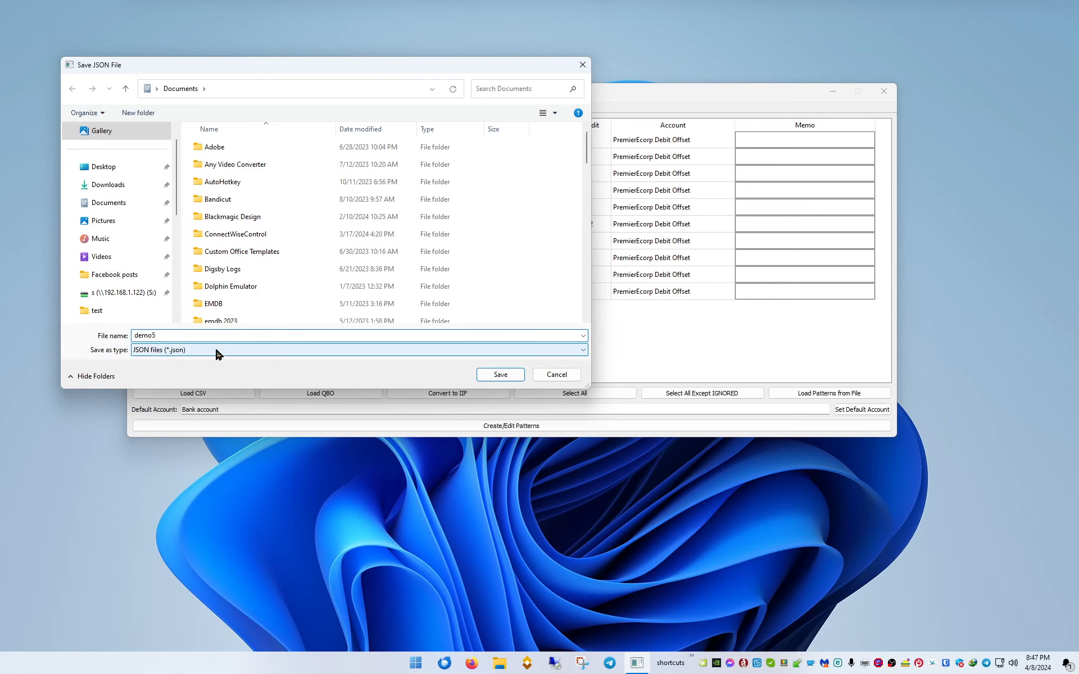
pyautogui.click(509, 374)
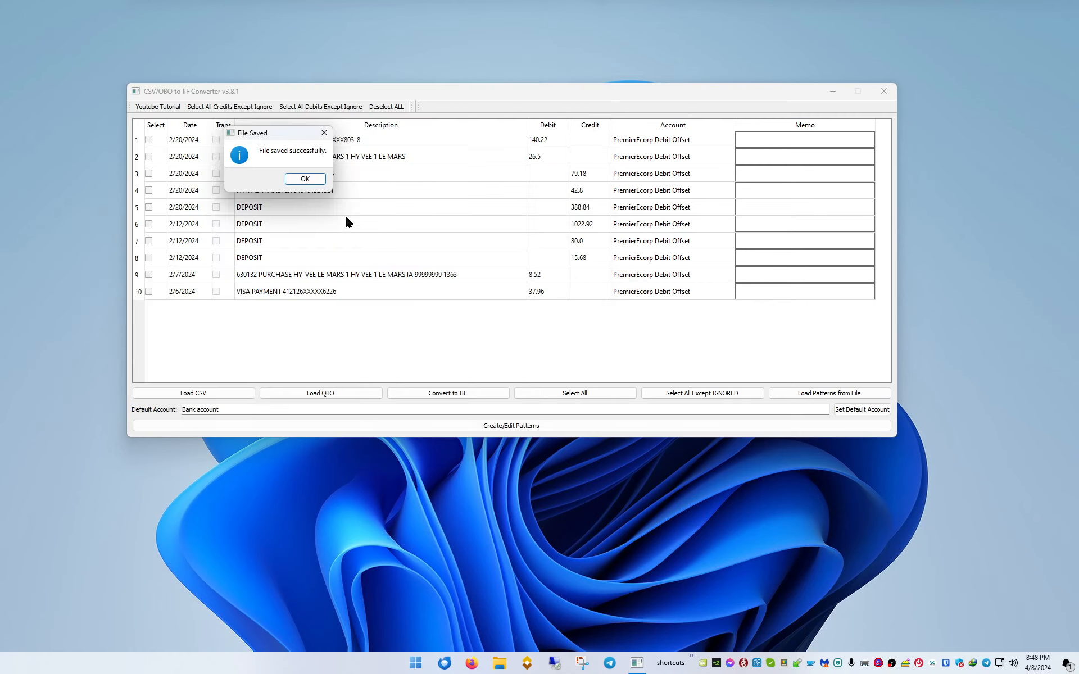
pyautogui.click(305, 179)
# Copy "HY-VEE LE MAR" from the second transaction's description into the pattern's What to match field
pyautogui.moveTo(310, 45); pyautogui.dragTo(750, 79)
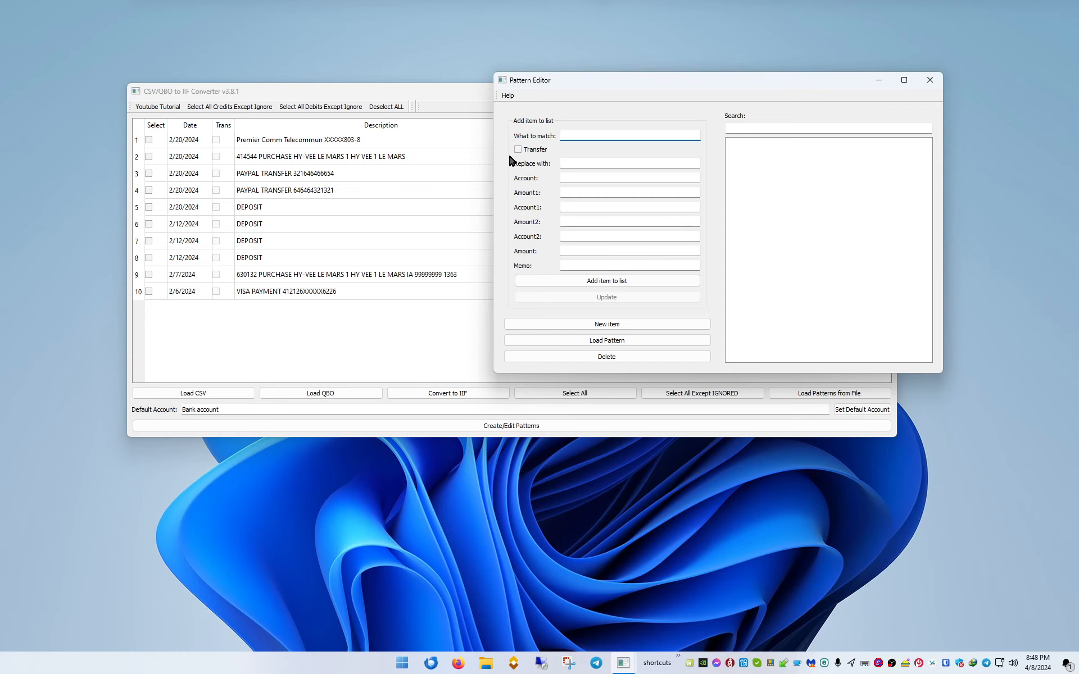
pyautogui.doubleClick(295, 161)
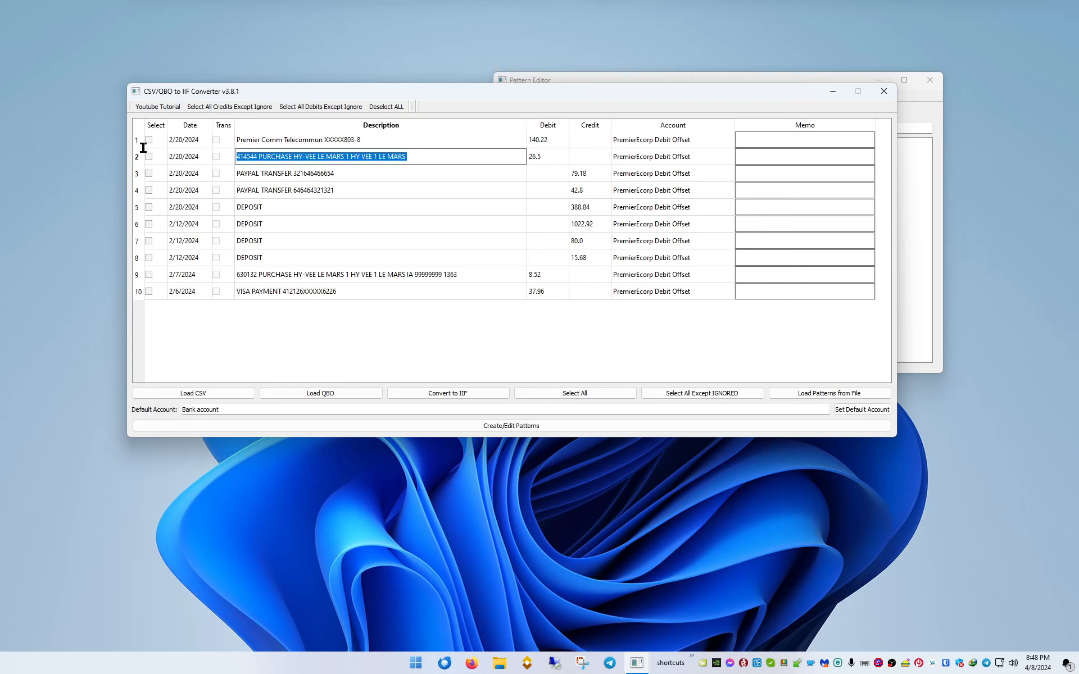
pyautogui.moveTo(143, 148); pyautogui.dragTo(413, 165)
pyautogui.moveTo(294, 156); pyautogui.dragTo(342, 158)
pyautogui.hotkey('ctrl', 'c')
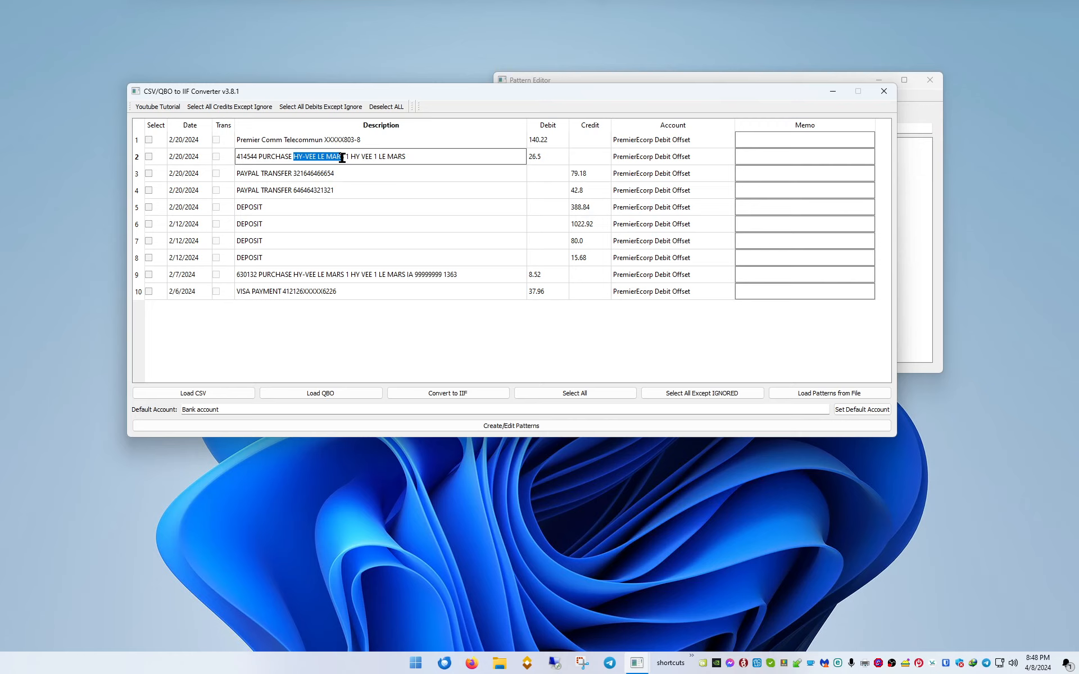
pyautogui.click(940, 197)
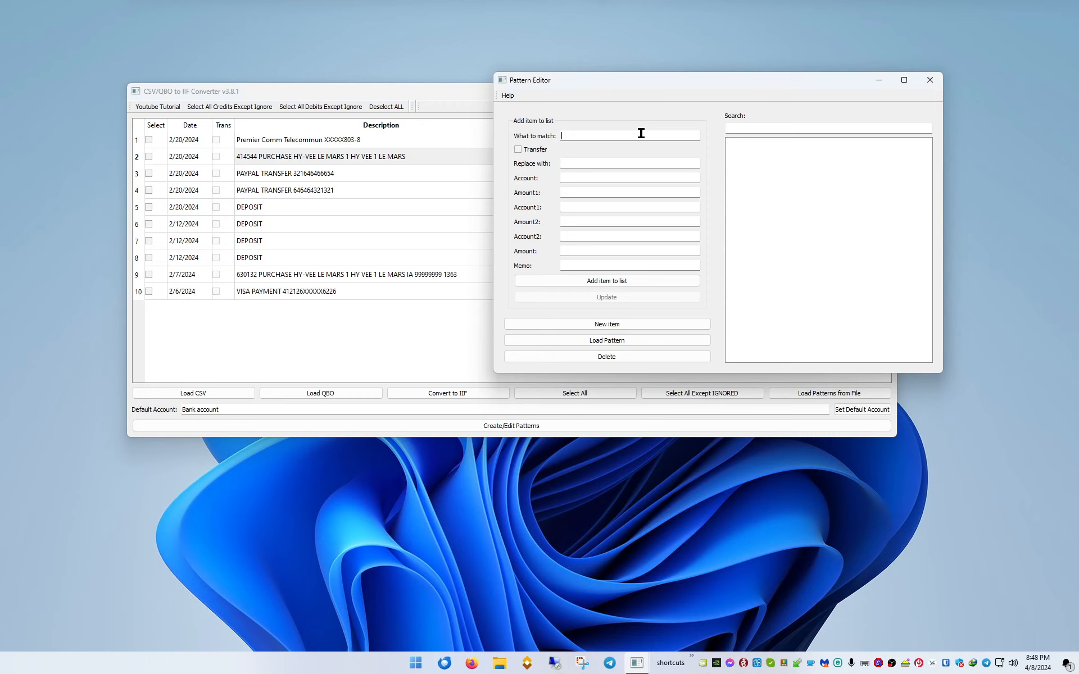
pyautogui.hotkey('ctrl', 'v')
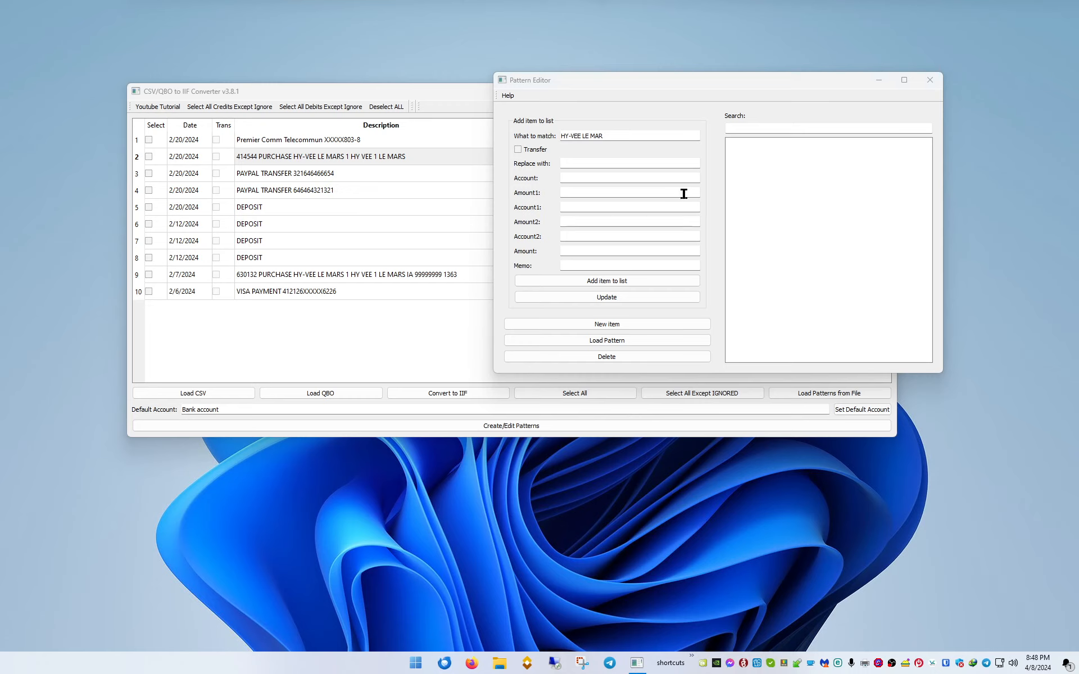
# Set the replacement text to HYVEE and add the pattern to the list, accepting PremierEcorp Debit Offset as its account
pyautogui.click(626, 164)
pyautogui.write('HYVEE')
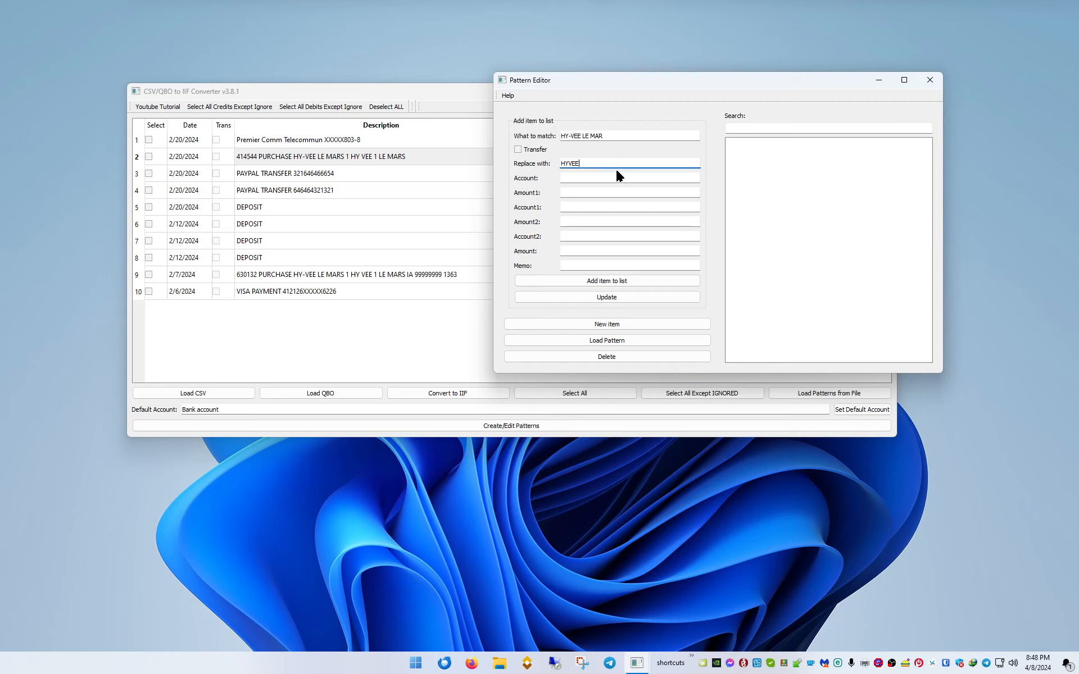
pyautogui.click(615, 174)
pyautogui.click(616, 177)
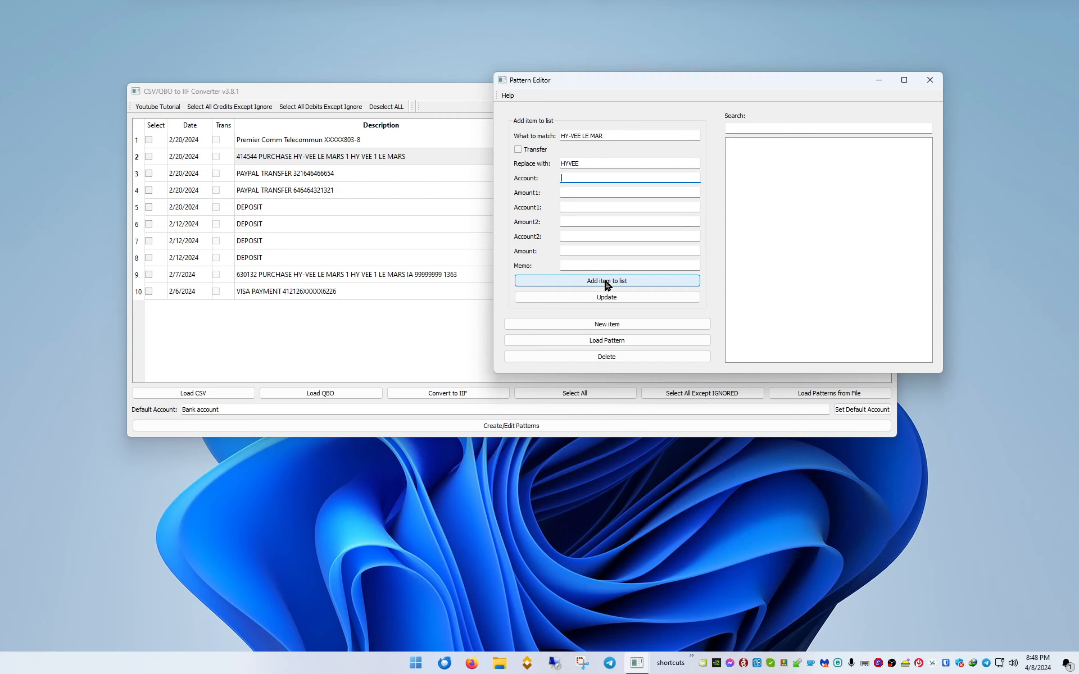
pyautogui.click(607, 282)
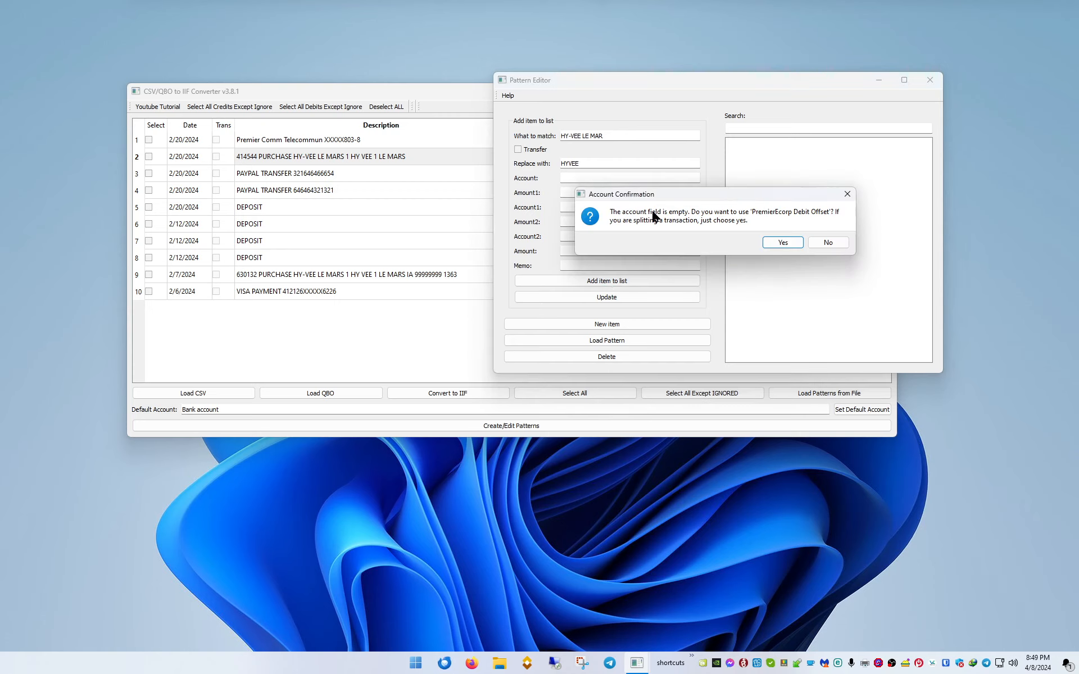
pyautogui.click(782, 243)
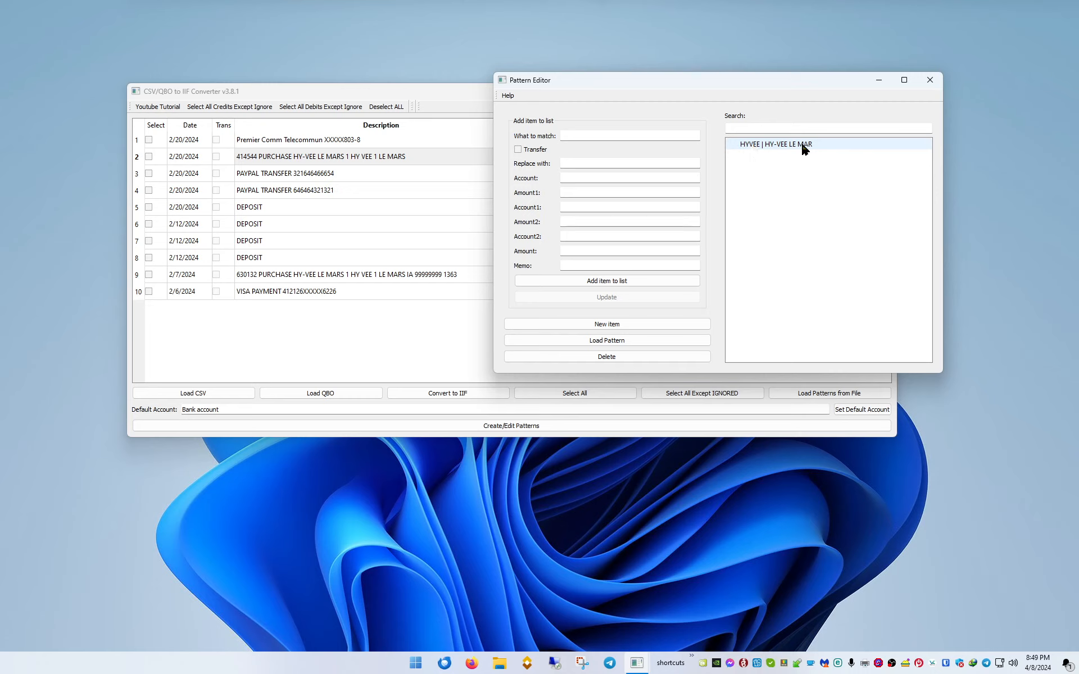
# Copy "PAYPAL TRANSFER" from the third transaction's description into the What to match field of a new pattern
pyautogui.click(597, 135)
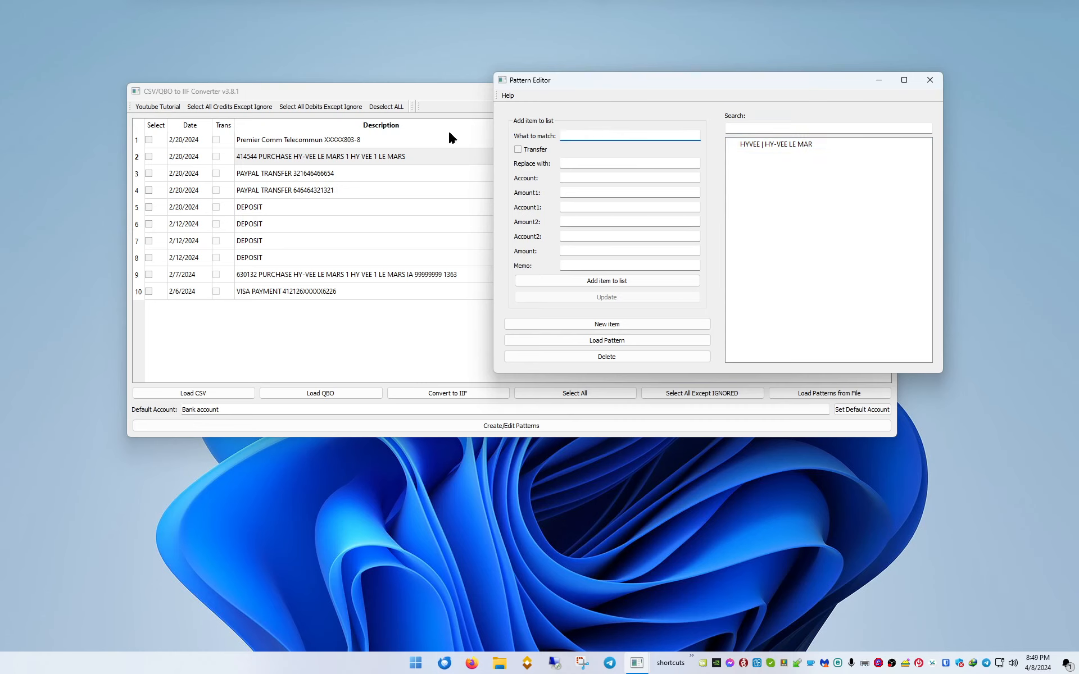
pyautogui.doubleClick(260, 173)
pyautogui.moveTo(234, 175); pyautogui.dragTo(291, 173)
pyautogui.hotkey('ctrl', 'c')
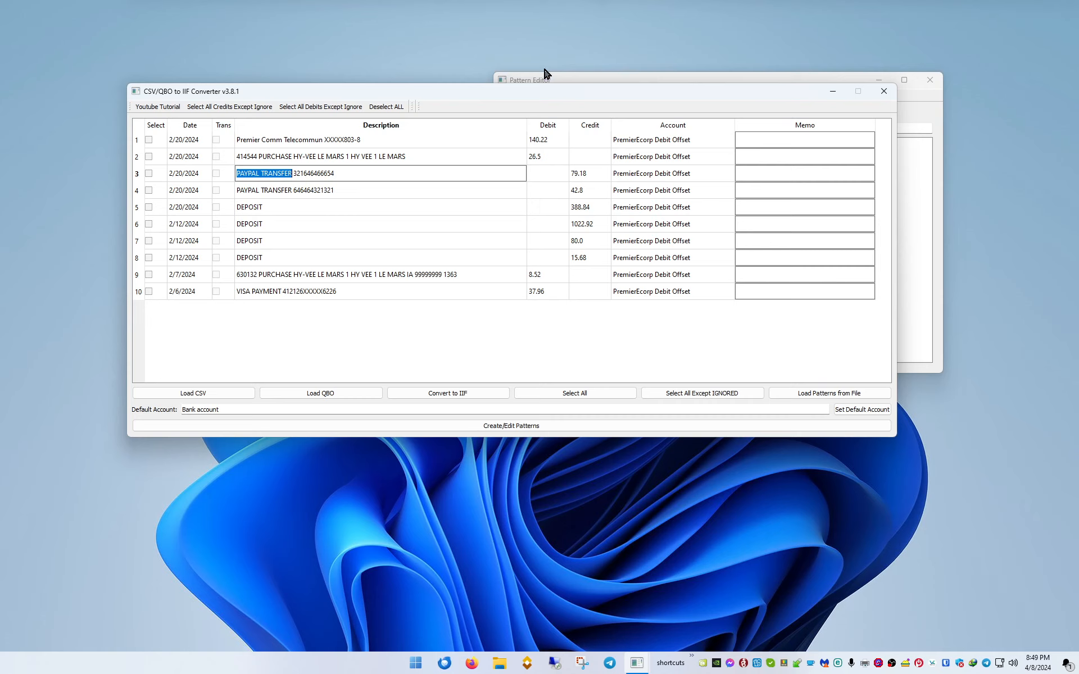
pyautogui.click(577, 82)
pyautogui.click(579, 133)
pyautogui.hotkey('ctrl', 'v')
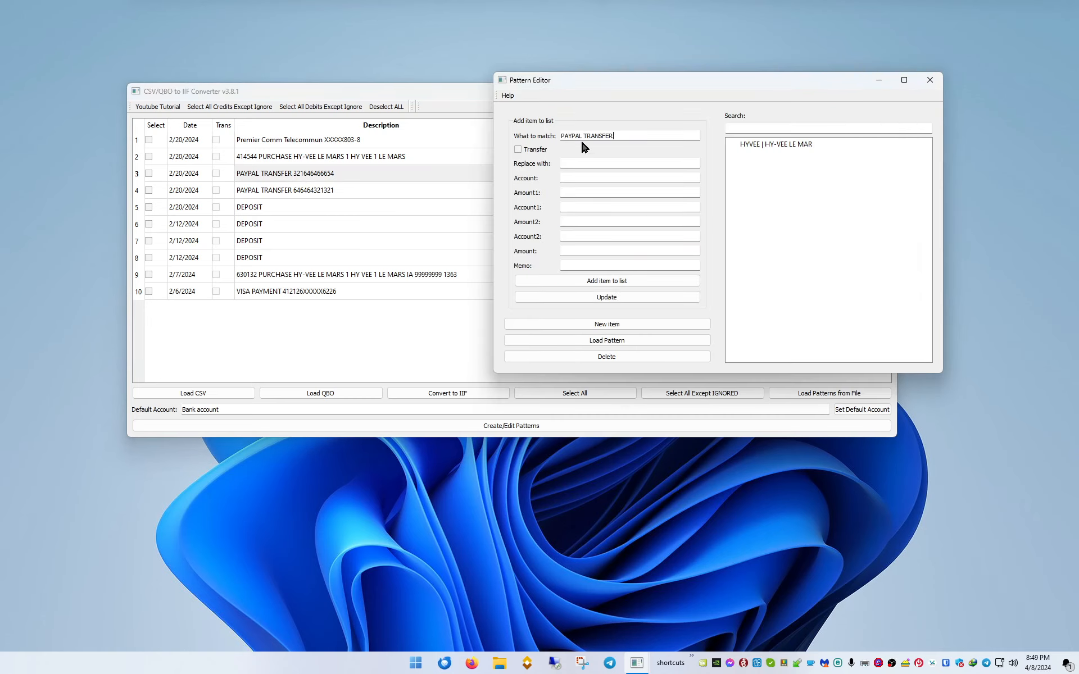
# Set the PayPal pattern's replacement text to "Paypal" and its account to "Online Payment Services:PayPal"
pyautogui.click(584, 163)
pyautogui.click(586, 161)
pyautogui.hotkey('alt', 'Tab')
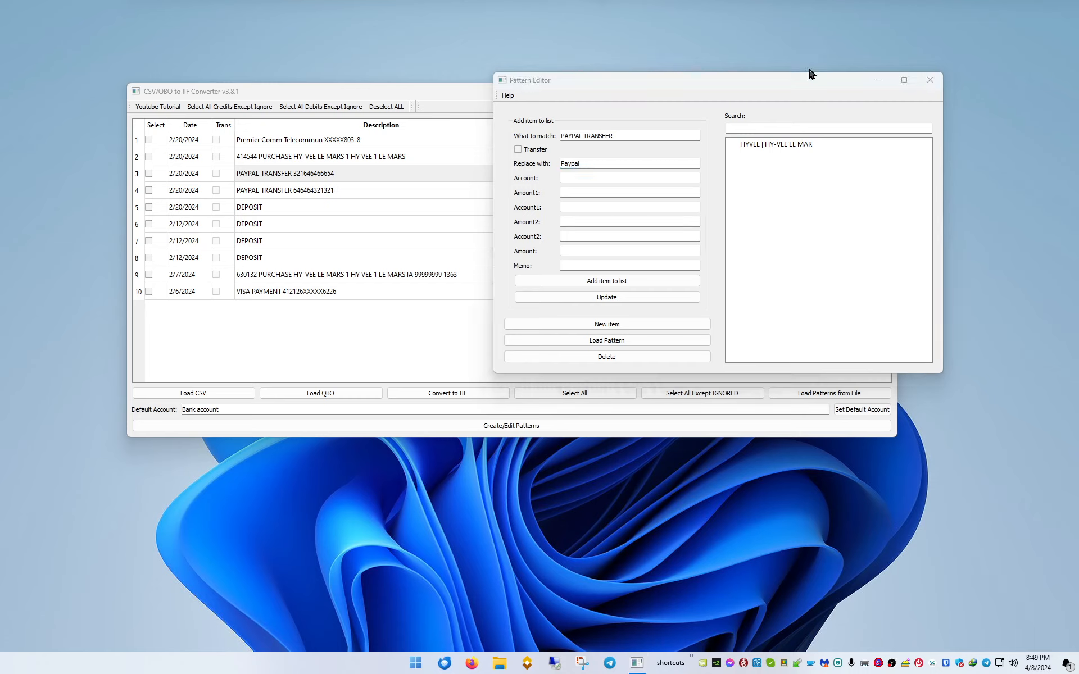
pyautogui.click(600, 177)
pyautogui.write('Online Payment Services:PayPal')
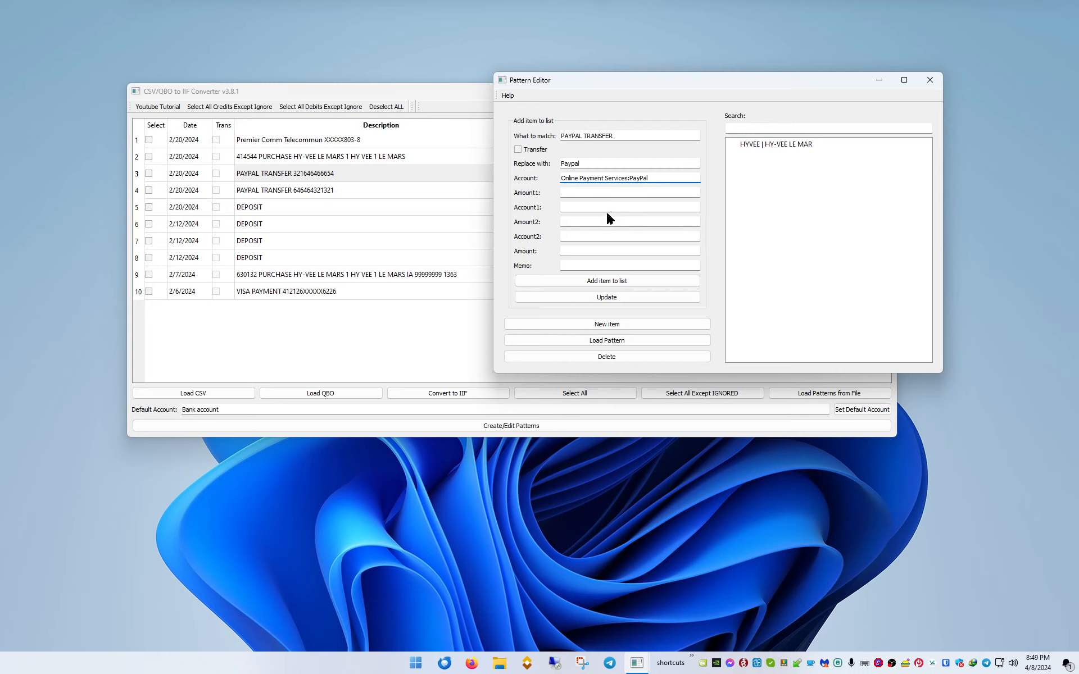
# Mark the PayPal pattern as a transfer and add it to the pattern list
pyautogui.click(517, 149)
pyautogui.click(581, 284)
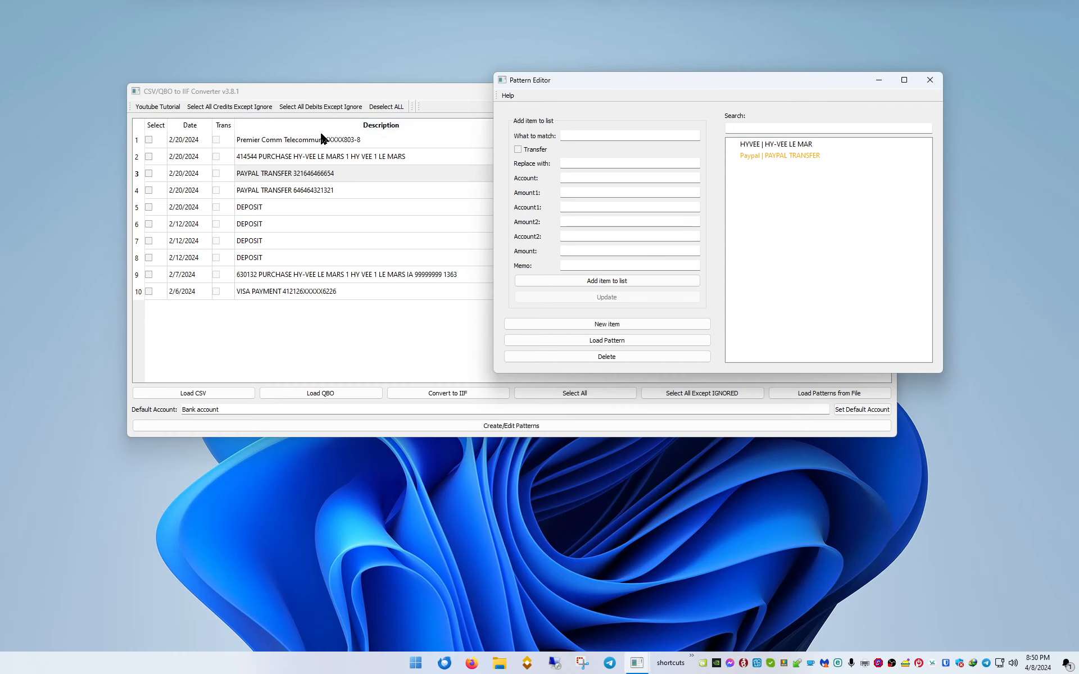
# Copy "Premier Comm Telecommun" from the first transaction's description into the What to match field of a new pattern
pyautogui.doubleClick(292, 140)
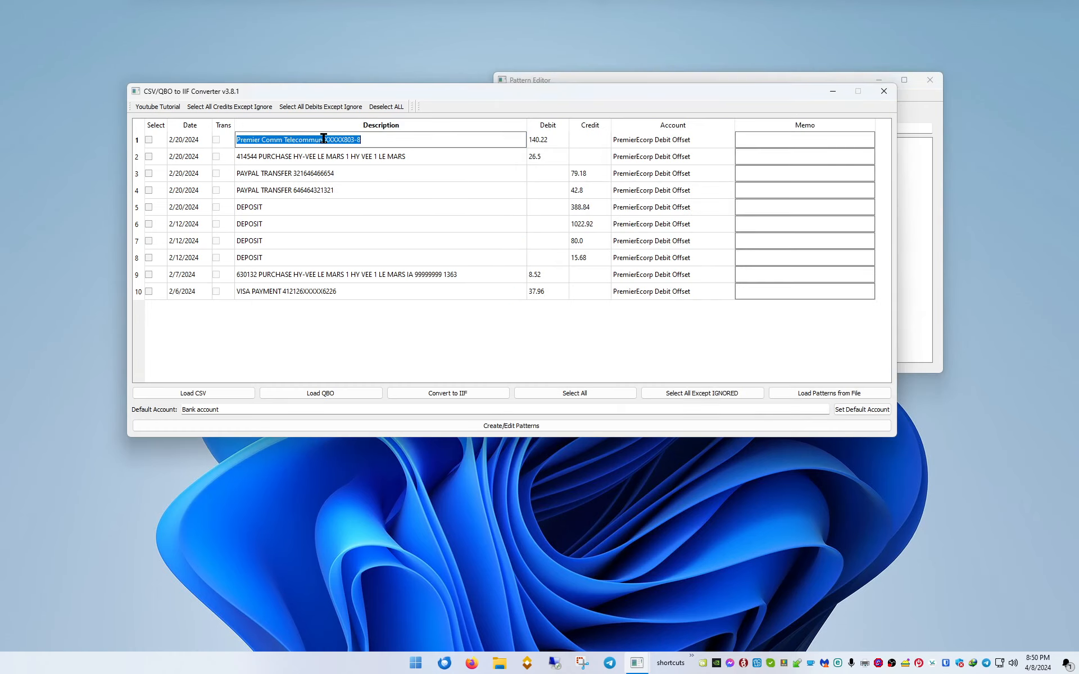
pyautogui.click(323, 140)
pyautogui.moveTo(317, 142); pyautogui.dragTo(234, 139)
pyautogui.hotkey('ctrl', 'c')
pyautogui.click(914, 108)
pyautogui.hotkey('ctrl', 'v')
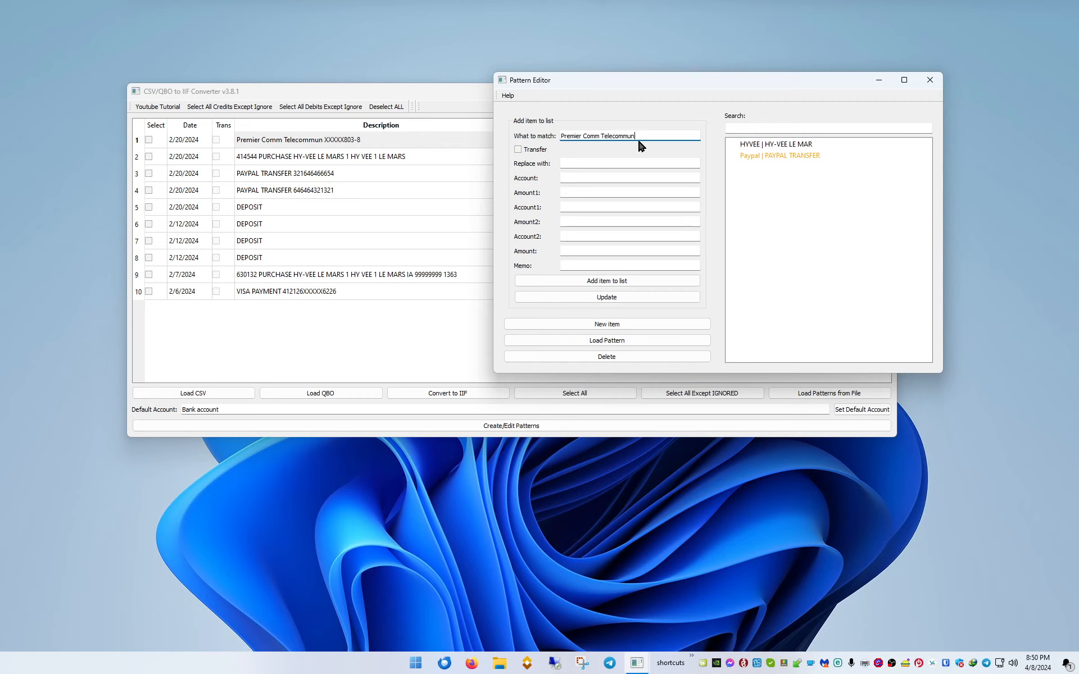
pyautogui.press('BackSpace')
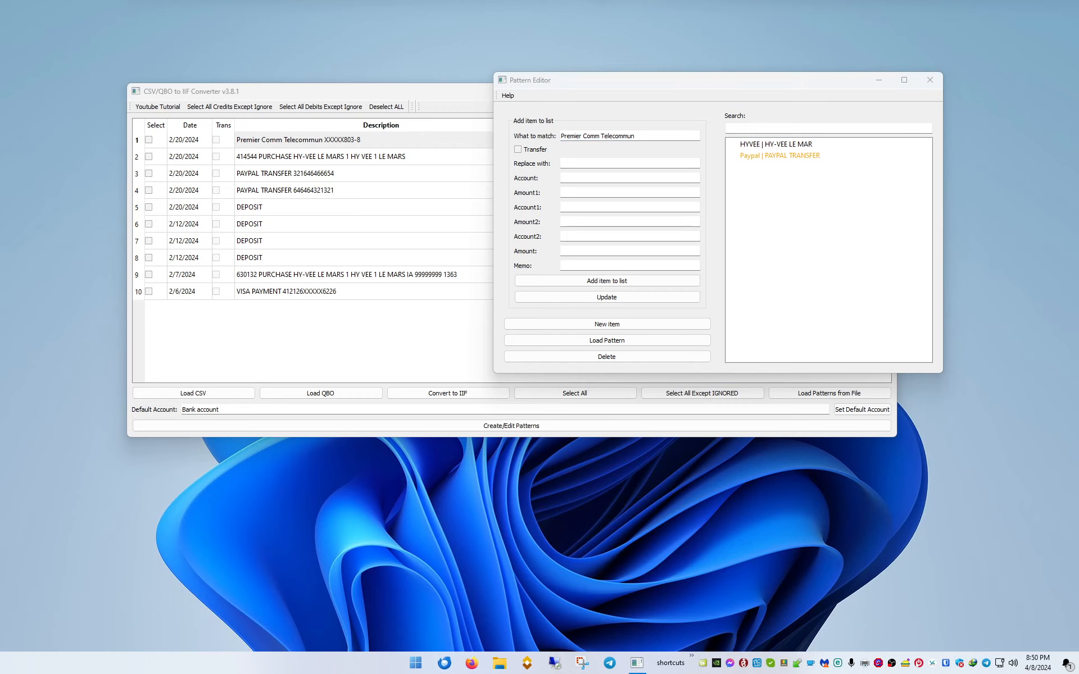
# Set the replacement text to "Premier Communications" and the first split to 31.00 in "Business:Direct Expenses - Business:Telephone"
pyautogui.click(581, 163)
pyautogui.write('Premier Communications')
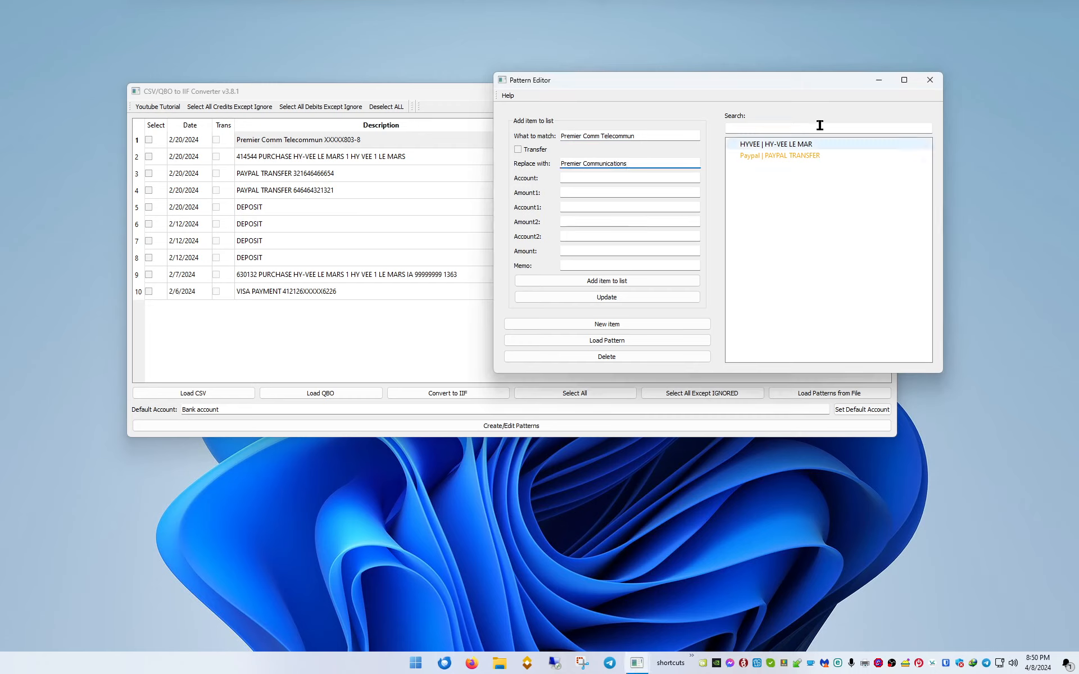
pyautogui.click(593, 177)
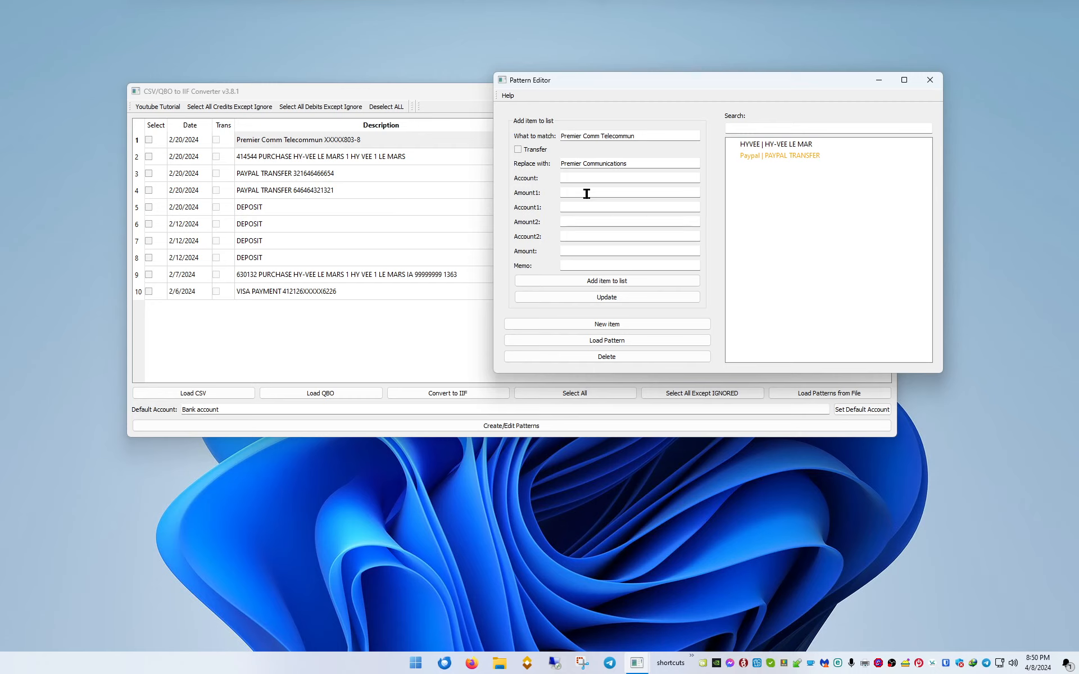
pyautogui.click(586, 194)
pyautogui.write('32')
pyautogui.press('BackSpace')
pyautogui.write('1')
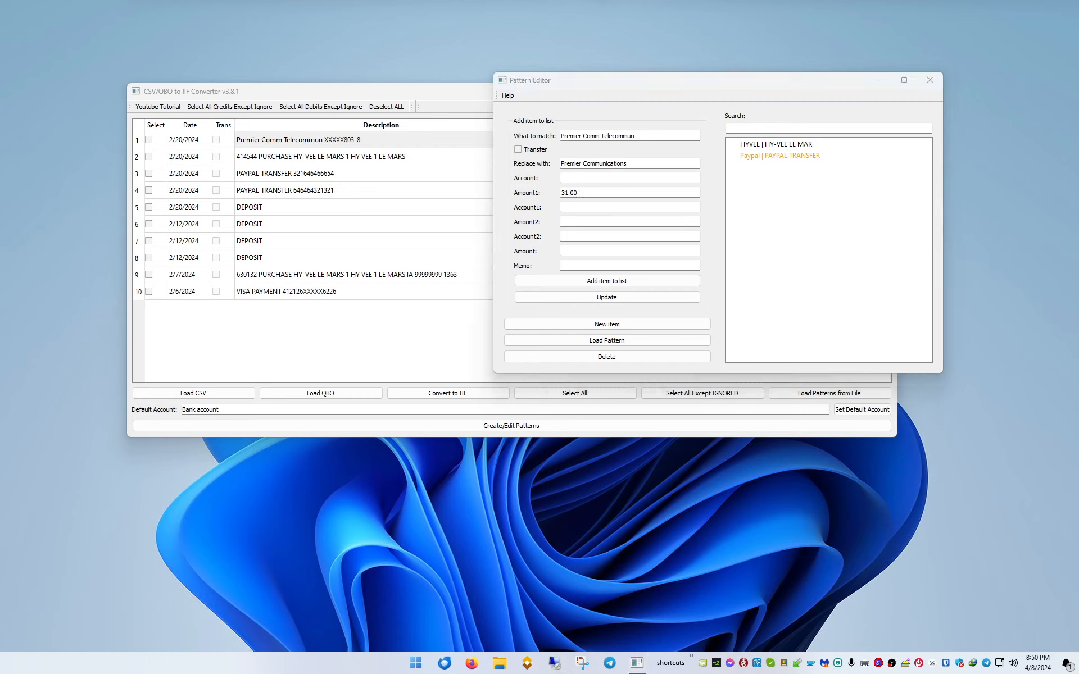
pyautogui.click(575, 207)
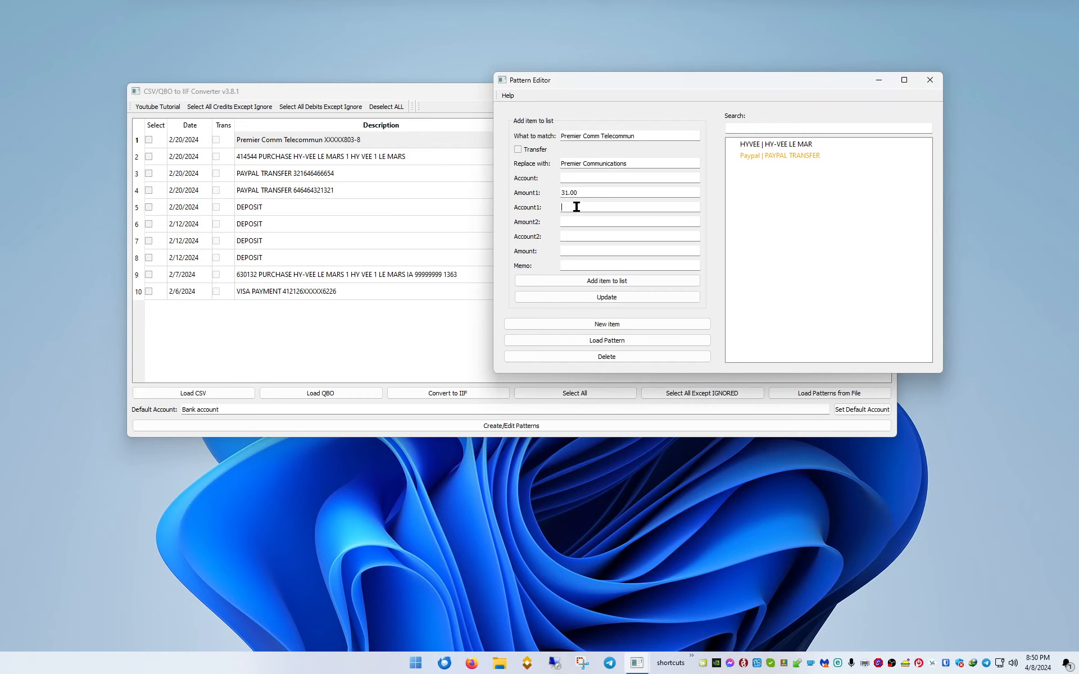
pyautogui.write('Business:Direct Expenses - Business:Telephone')
# Set the second split to 109.22 in "Business:Direct Expenses - Business:Internet Service" and add the pattern, accepting the default account
pyautogui.click(628, 220)
pyautogui.write('109.22')
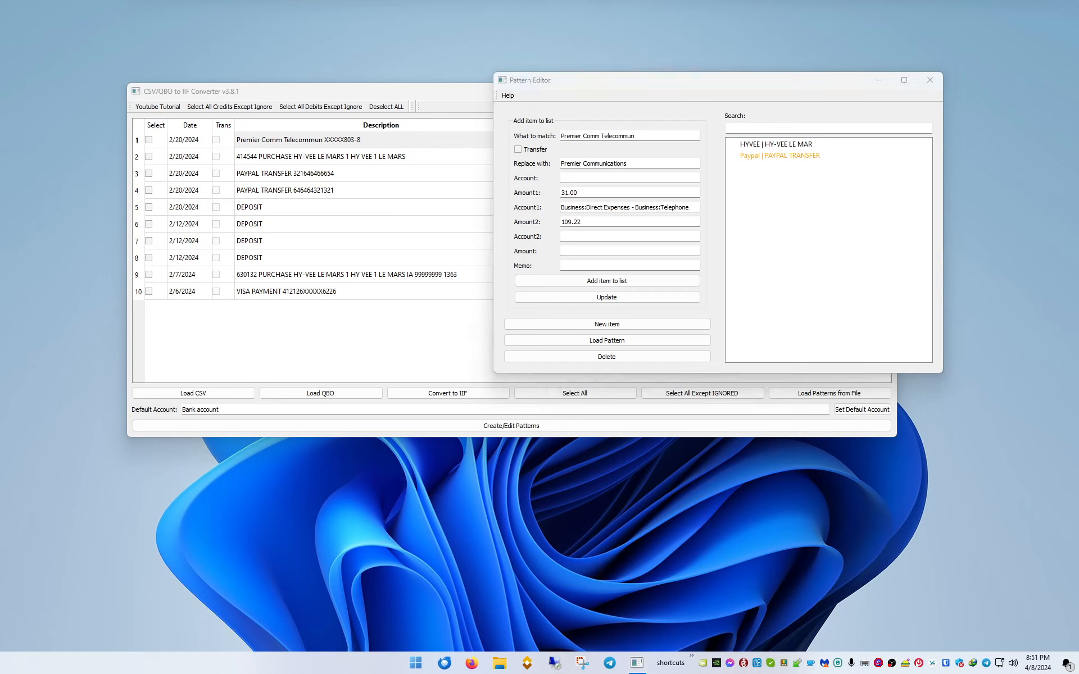
pyautogui.click(618, 236)
pyautogui.write('Business:Direct Expenses - Business:Internet Service')
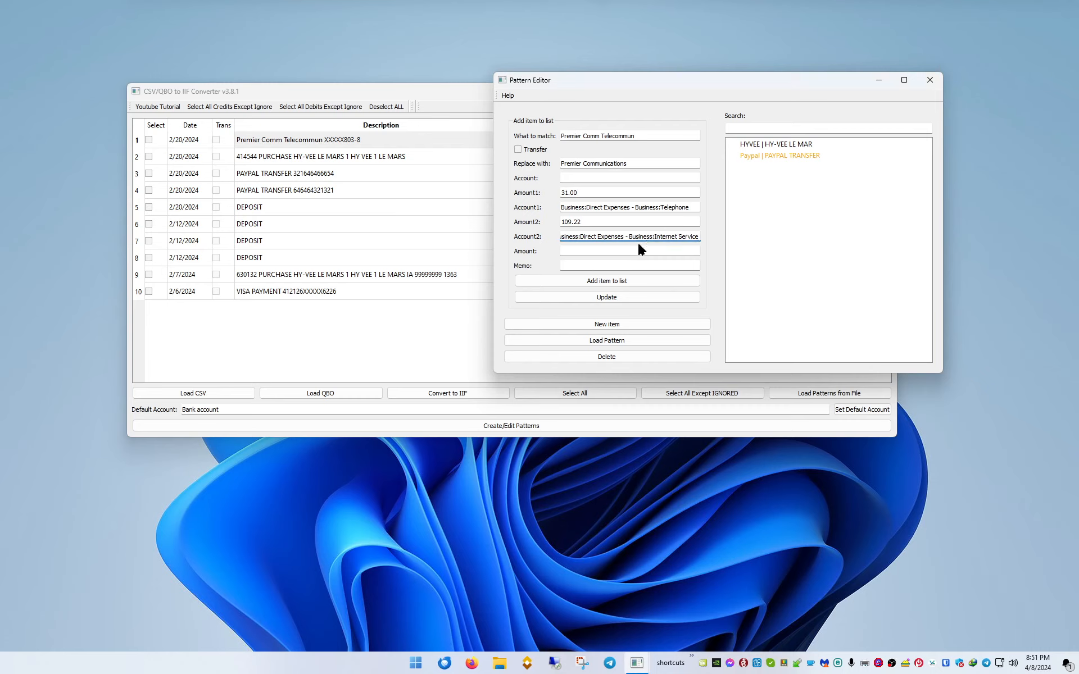
pyautogui.click(615, 262)
pyautogui.click(593, 284)
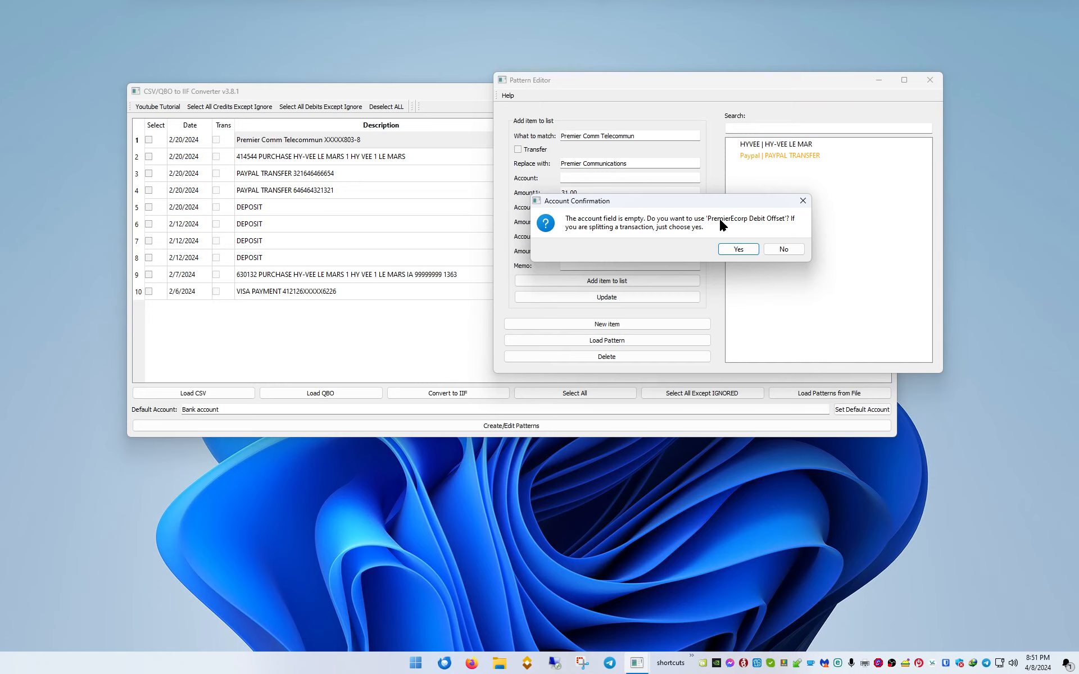
pyautogui.click(738, 249)
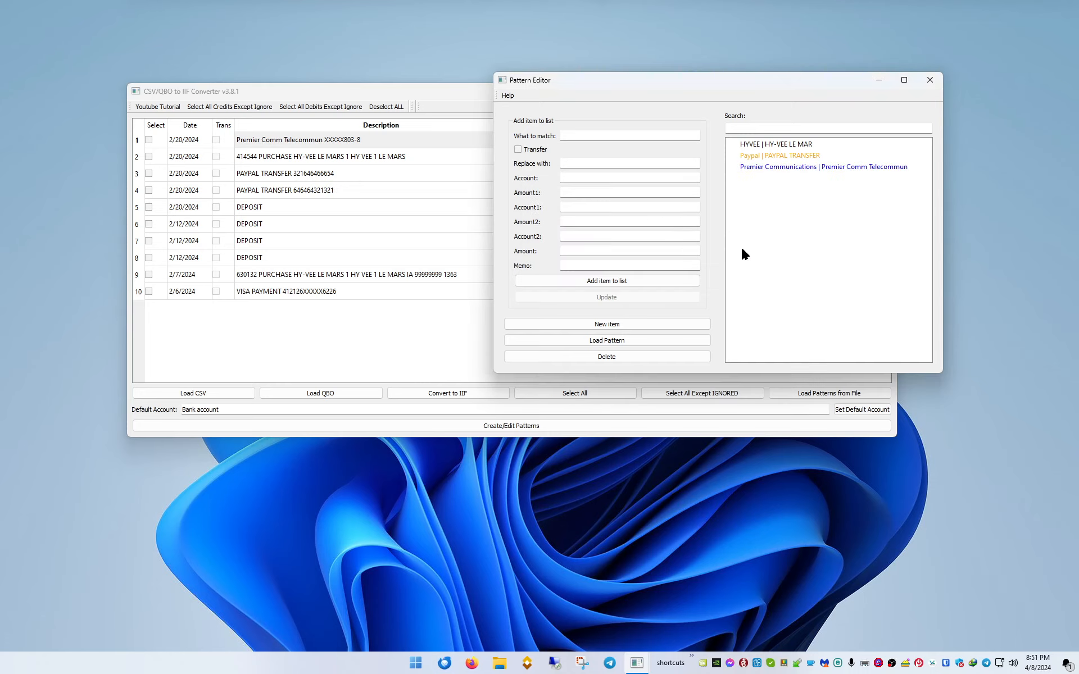
# Reopen the saved Premier Communications pattern to review its account and split entries, and clear the form for a new item
pyautogui.click(763, 167)
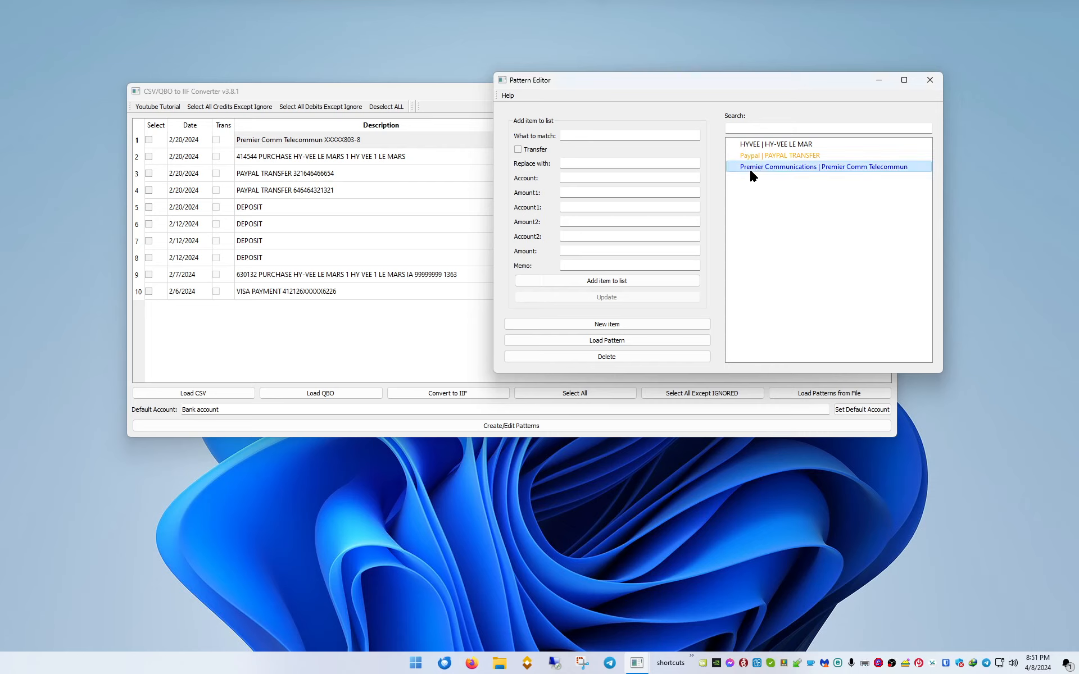
pyautogui.doubleClick(759, 168)
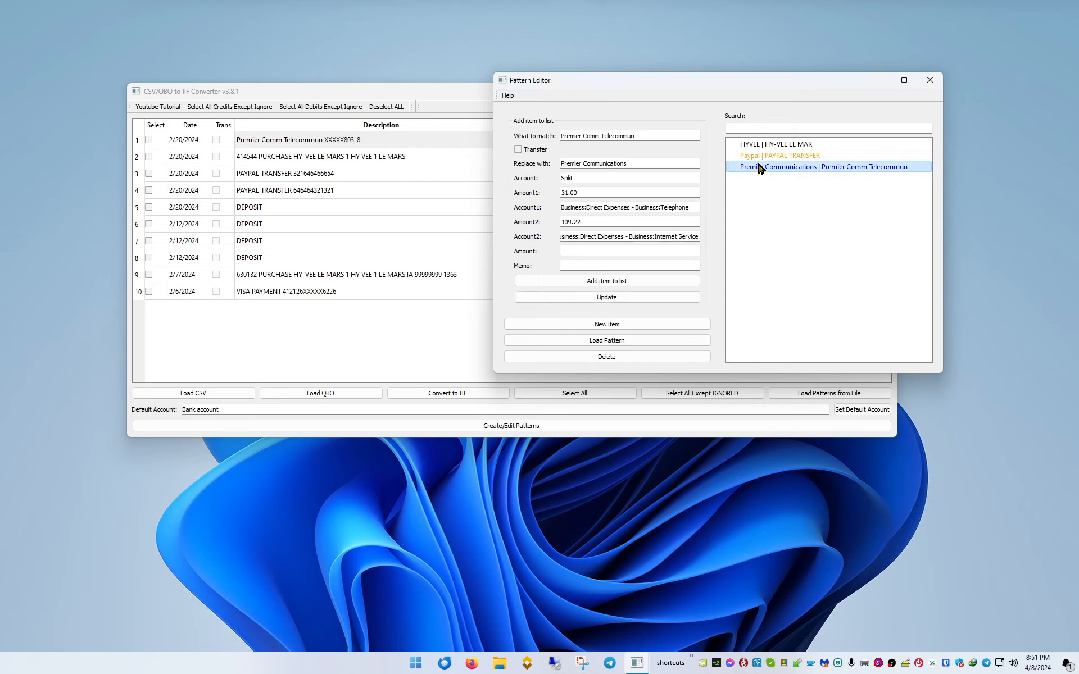
pyautogui.moveTo(590, 178); pyautogui.dragTo(545, 177)
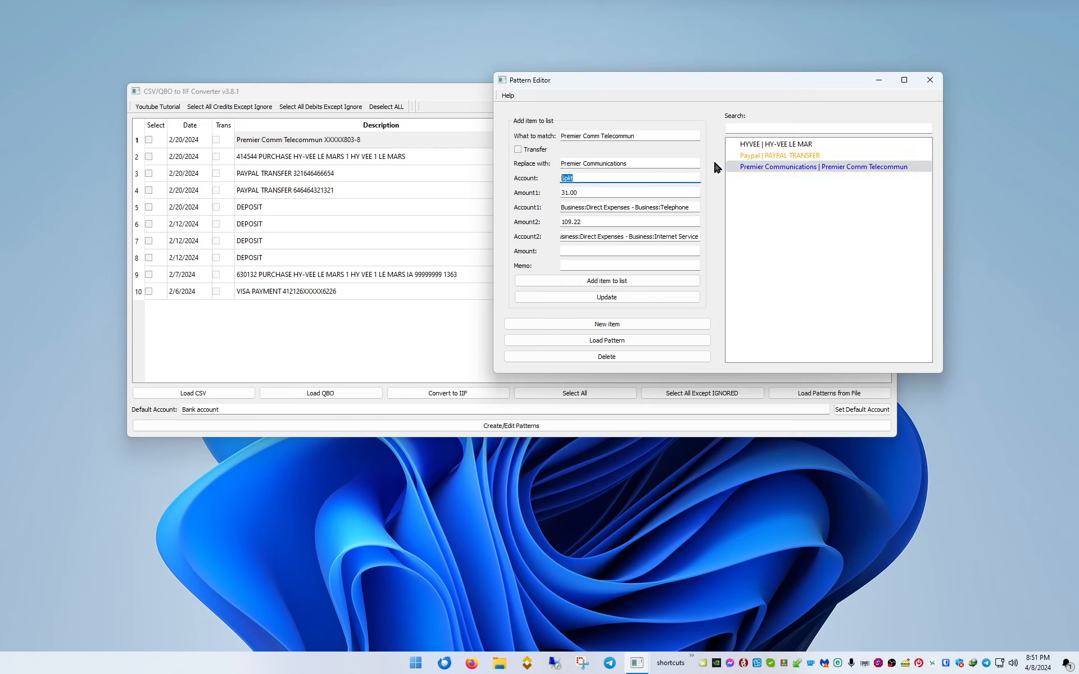
pyautogui.click(759, 170)
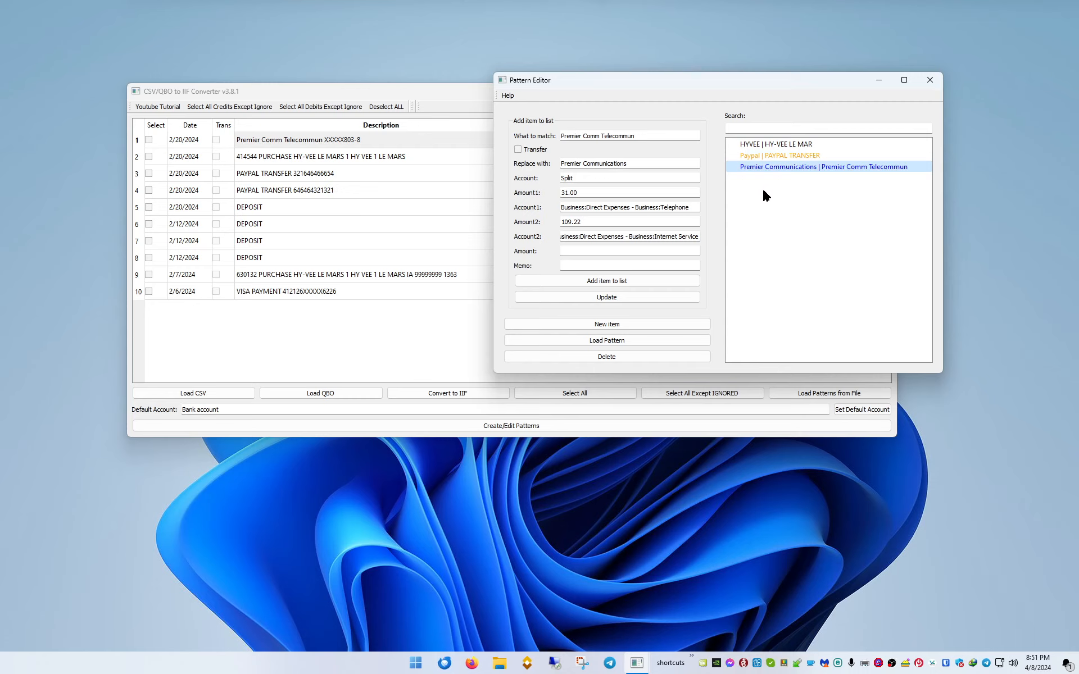
pyautogui.click(642, 325)
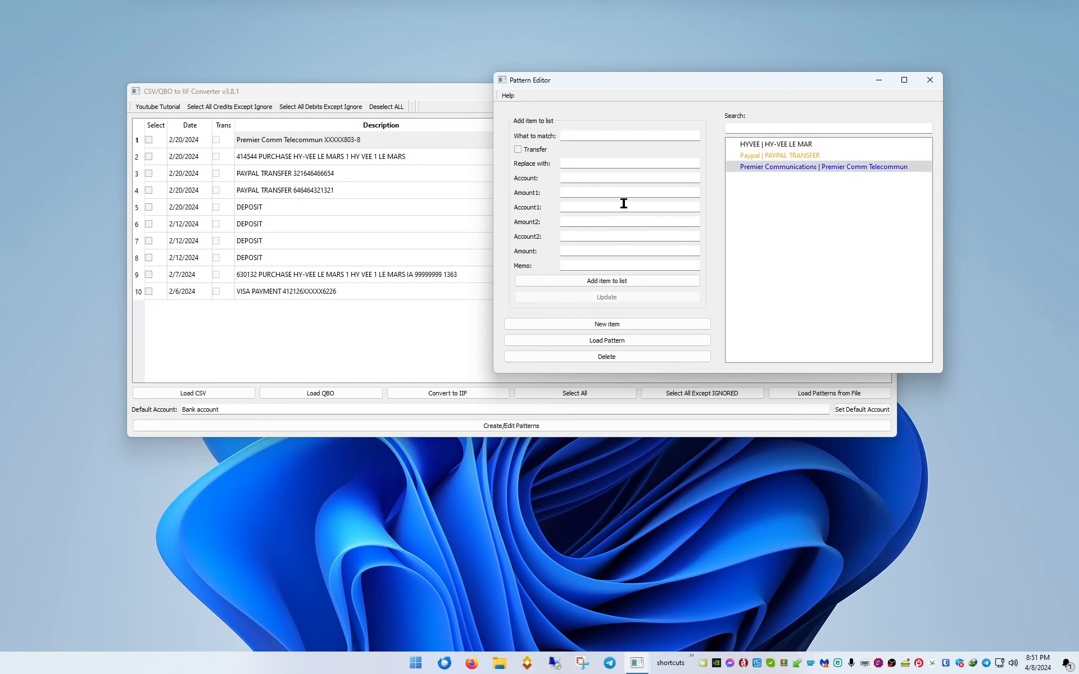
pyautogui.doubleClick(260, 293)
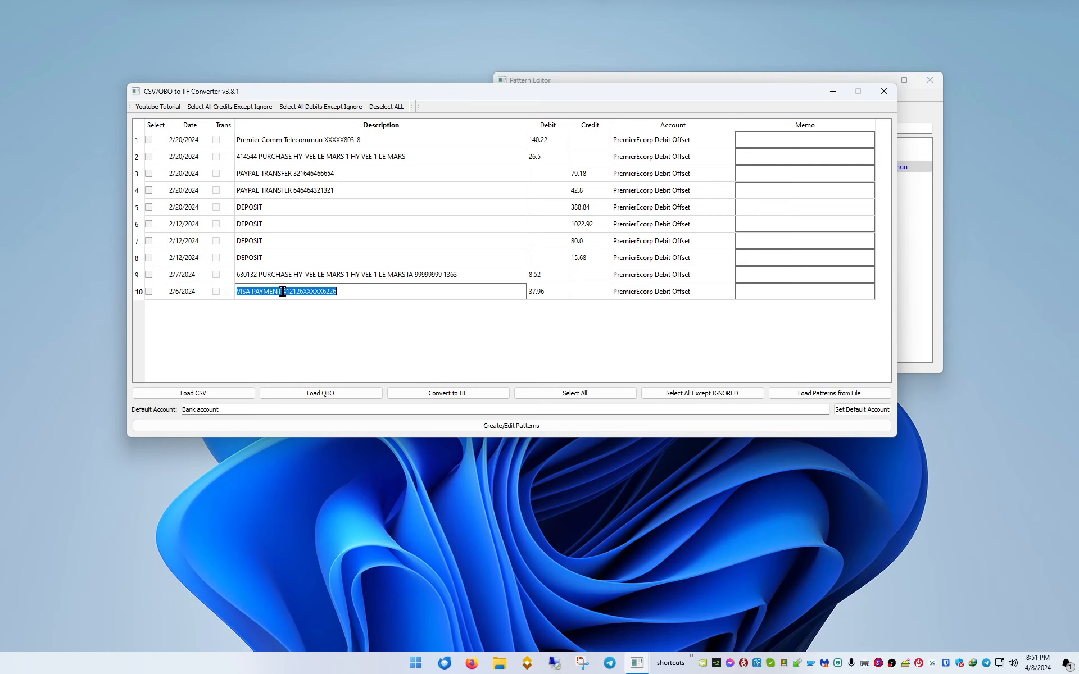
pyautogui.moveTo(282, 292); pyautogui.dragTo(223, 291)
pyautogui.press('Escape')
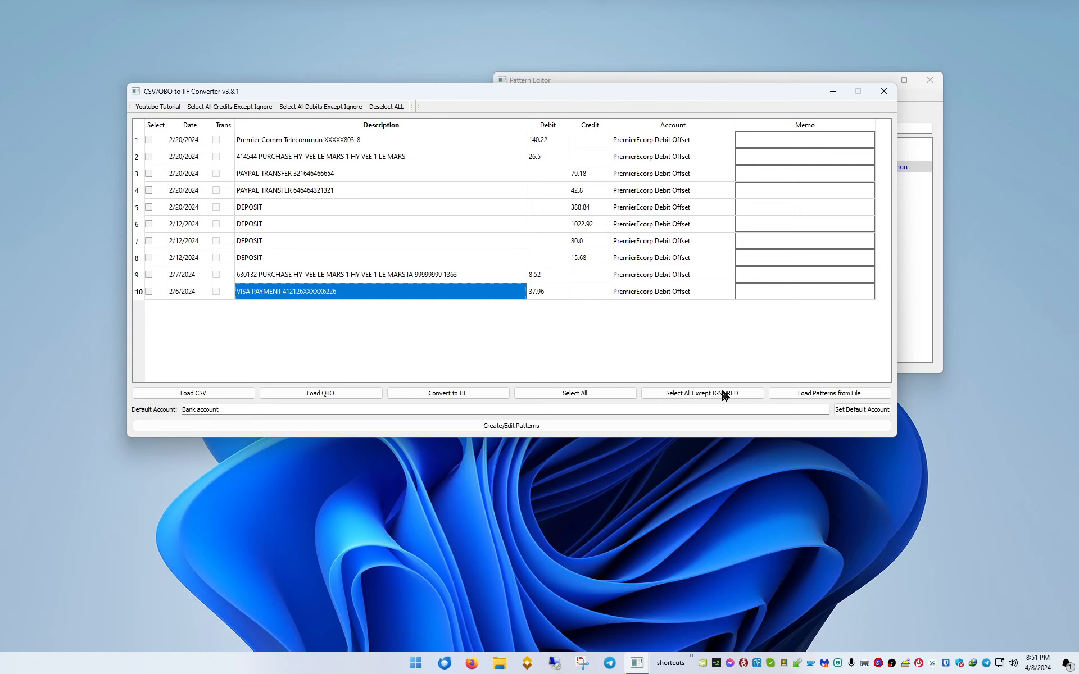
pyautogui.click(937, 217)
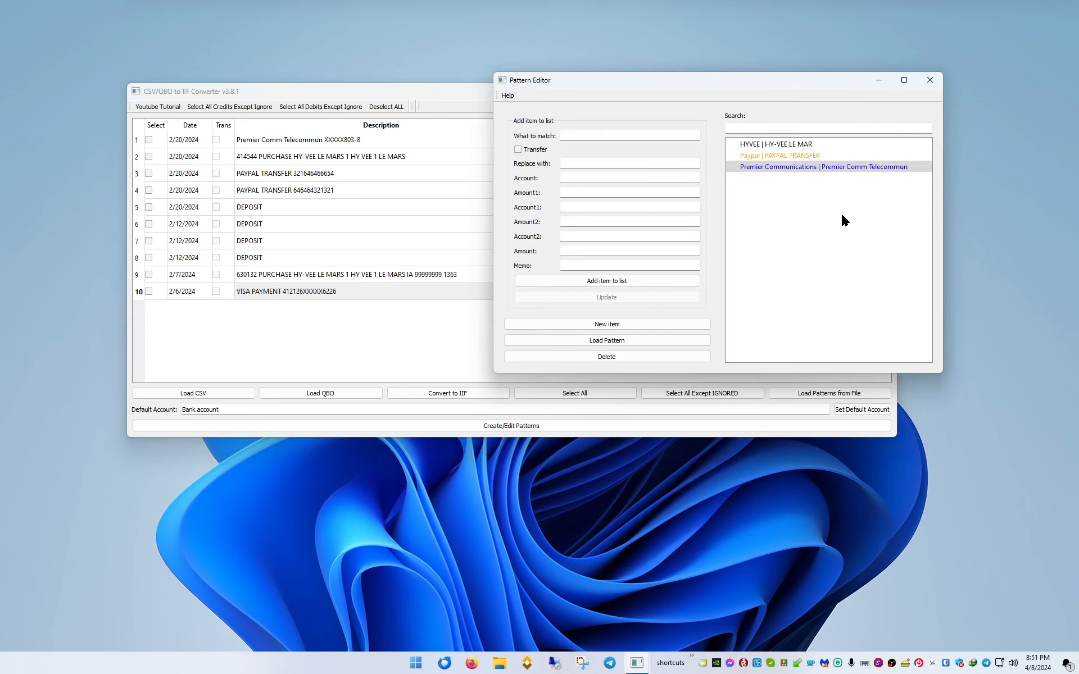
# Move the Pattern Editor clear of the transactions and copy "VISA PAYMENT" from the tenth transaction's description into What to match
pyautogui.moveTo(770, 82); pyautogui.dragTo(695, 315)
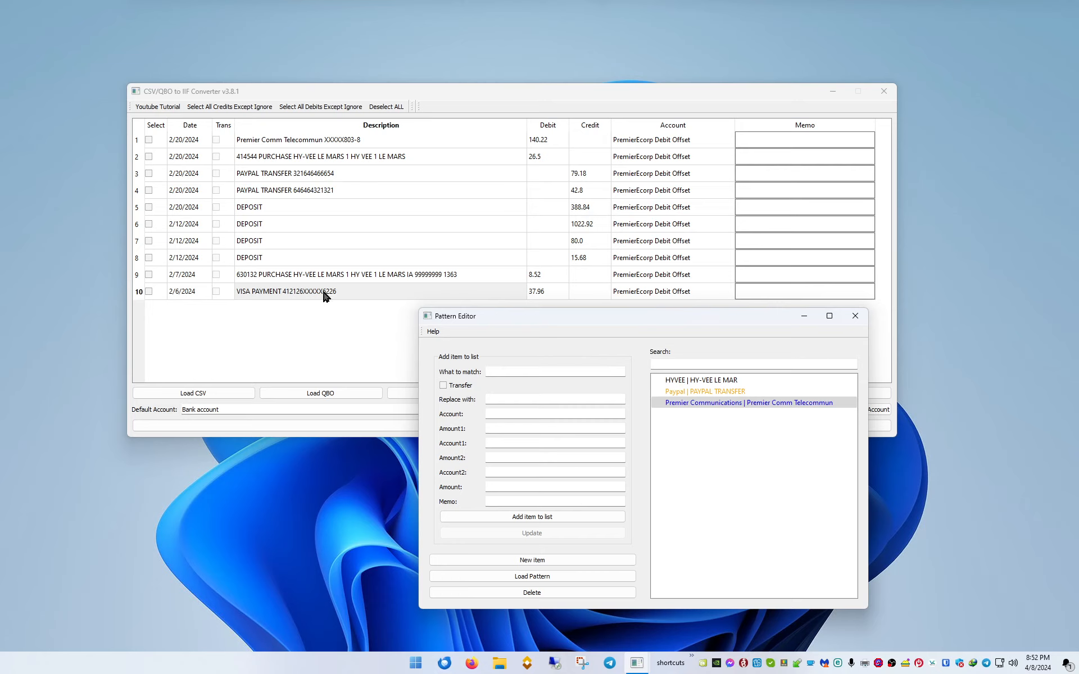
pyautogui.click(277, 295)
pyautogui.doubleClick(277, 295)
pyautogui.moveTo(283, 293); pyautogui.dragTo(231, 285)
pyautogui.hotkey('ctrl', 'c')
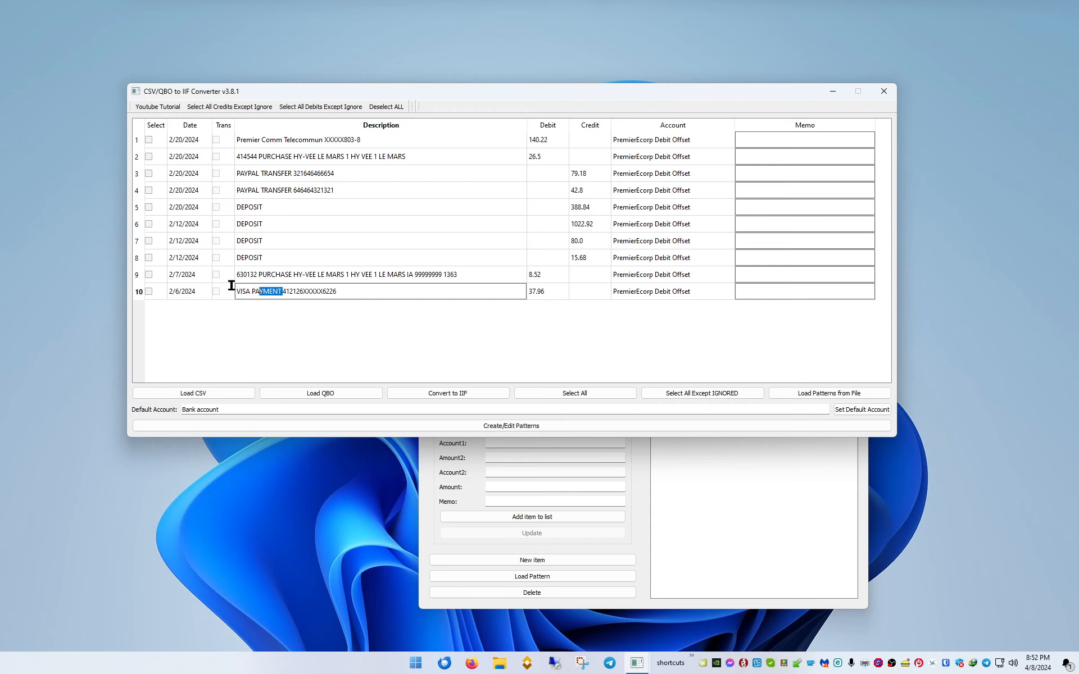
pyautogui.click(677, 511)
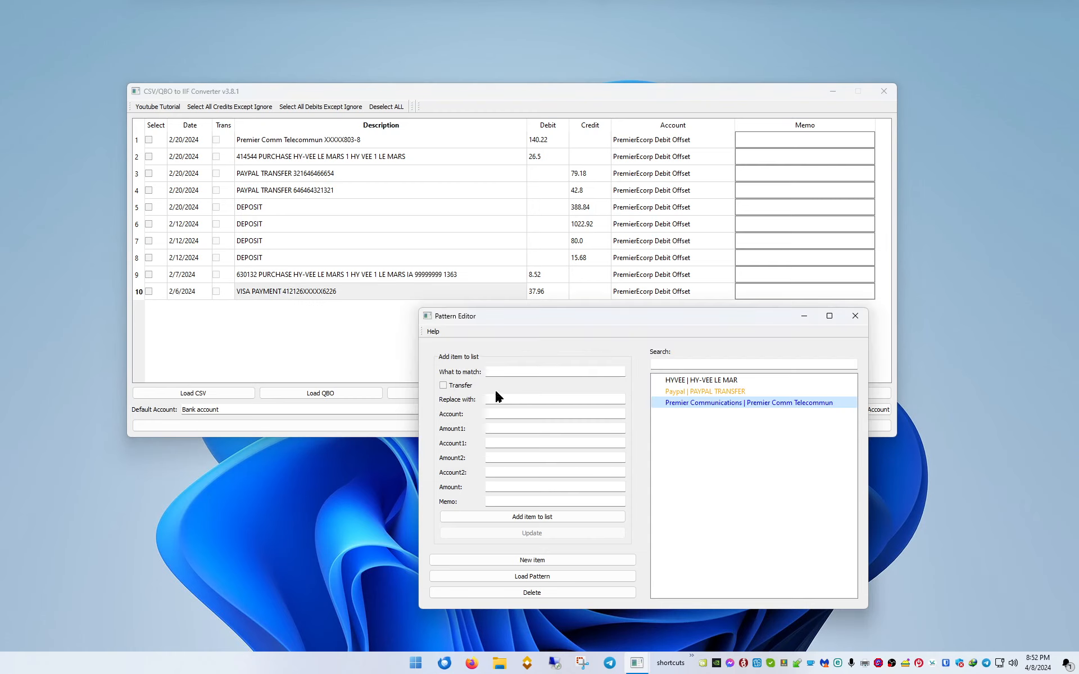
pyautogui.click(506, 374)
pyautogui.hotkey('ctrl', 'v')
# Set the VISA payment pattern's replacement text to "VISA" and its amount to 37.96
pyautogui.click(511, 399)
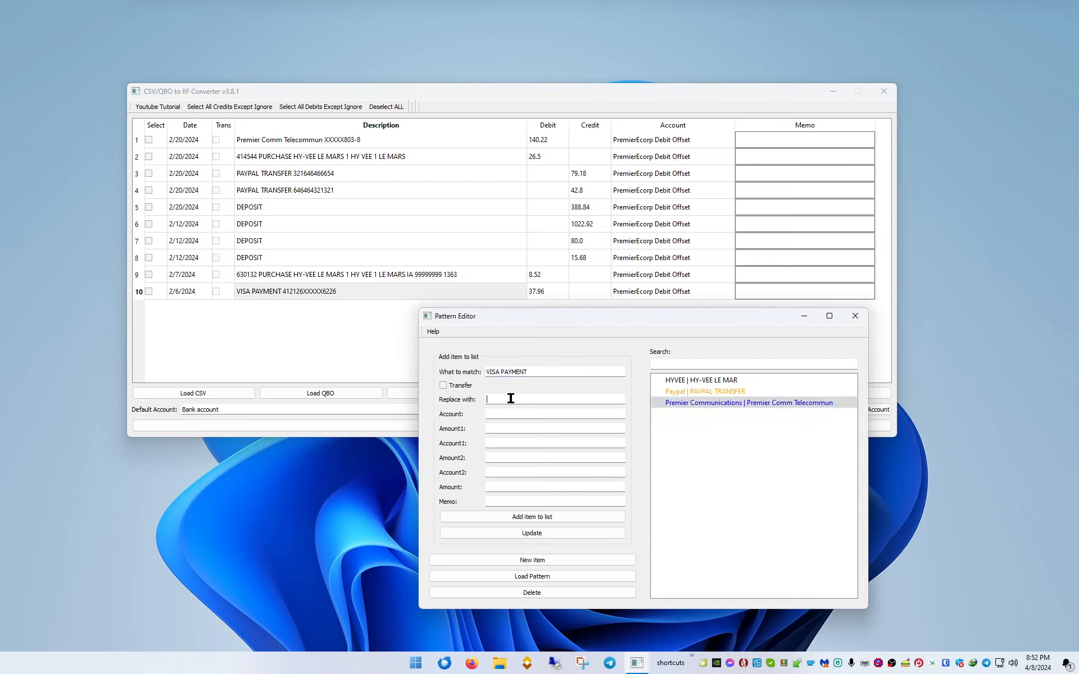
pyautogui.write('VISA')
pyautogui.click(527, 487)
pyautogui.write('37.96')
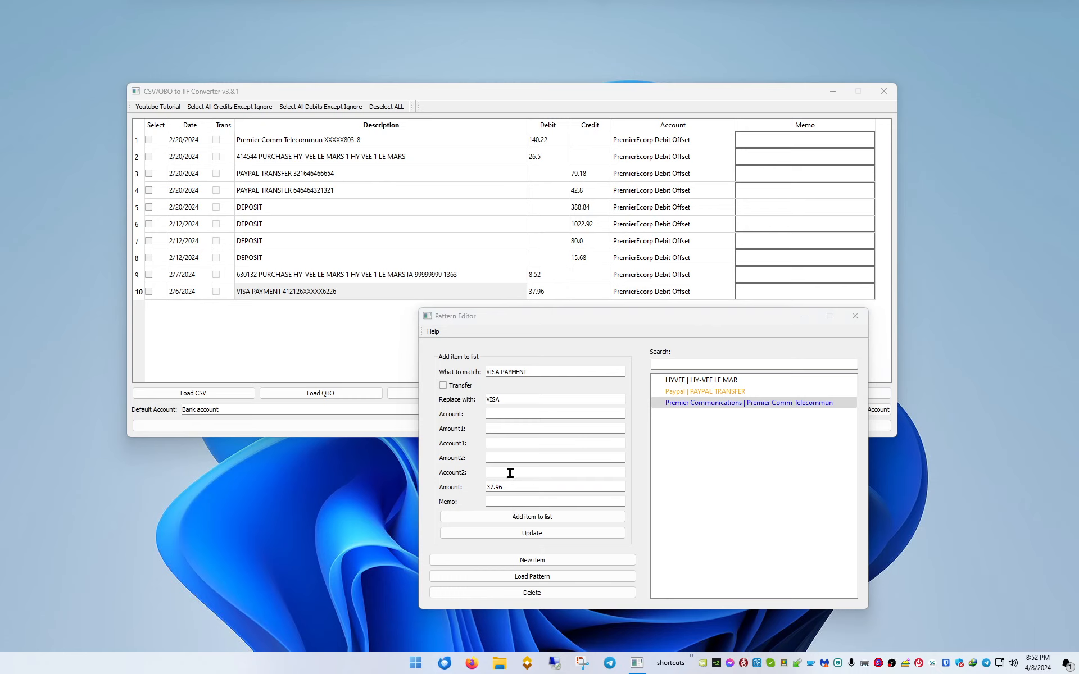
# Assign account "Business:Direct Expenses - Business:Telephone:Cellphone" and memo "Verizon" to the VISA pattern and add it to the list
pyautogui.click(512, 413)
pyautogui.write('ss:Direct Expenses - Business:Telephone:Cellphone')
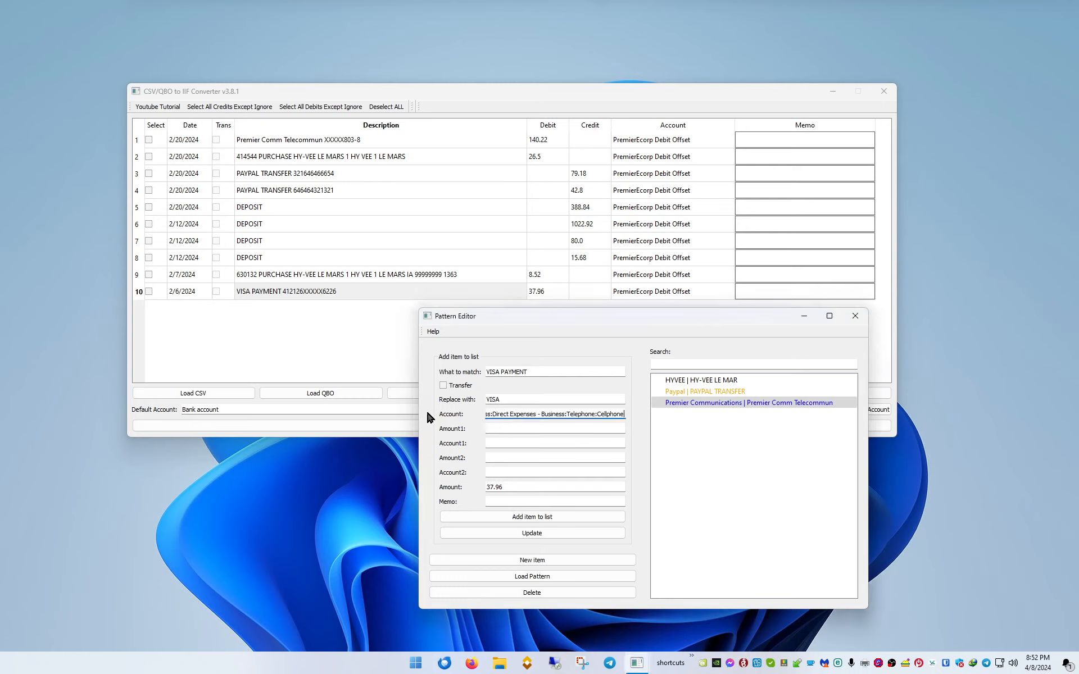
pyautogui.moveTo(553, 414); pyautogui.dragTo(441, 412)
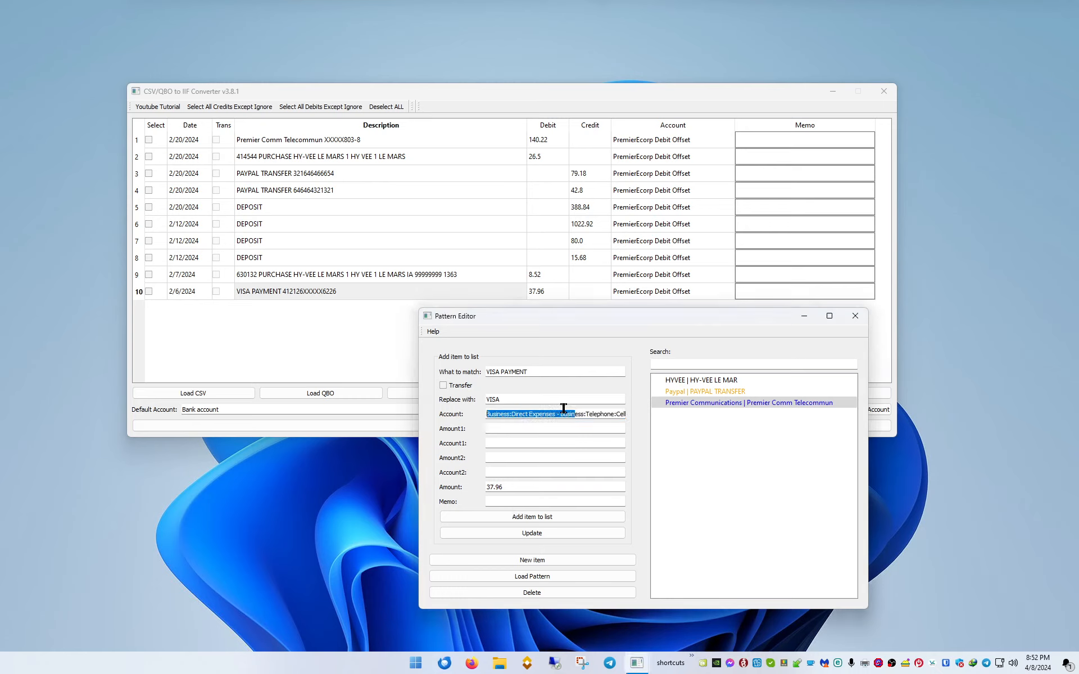
pyautogui.click(526, 500)
pyautogui.write('Verizon')
pyautogui.click(531, 518)
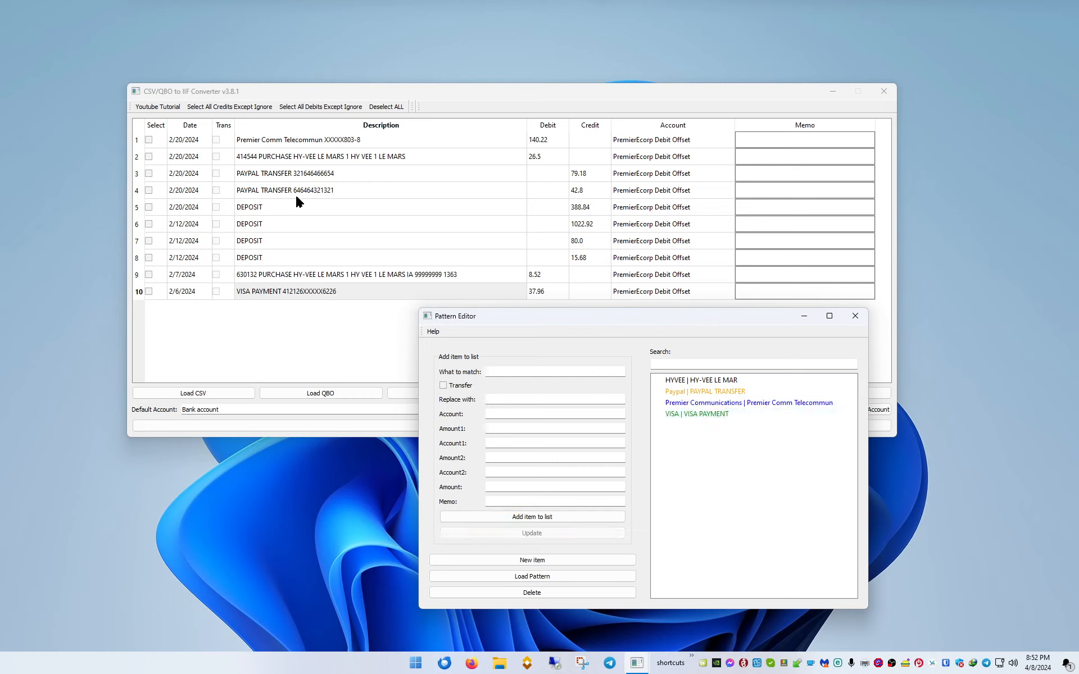
# Copy "DEPOSIT" from the fifth transaction's description into the What to match field of a new pattern
pyautogui.doubleClick(264, 208)
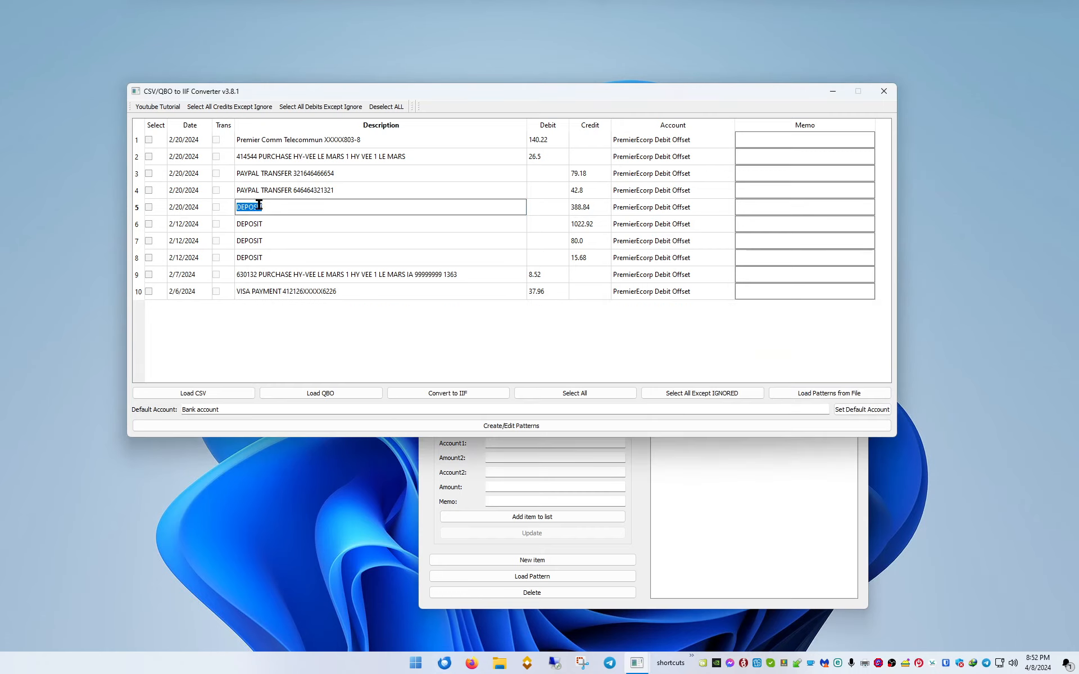
pyautogui.rightClick(260, 207)
pyautogui.click(308, 254)
pyautogui.click(410, 326)
pyautogui.click(739, 480)
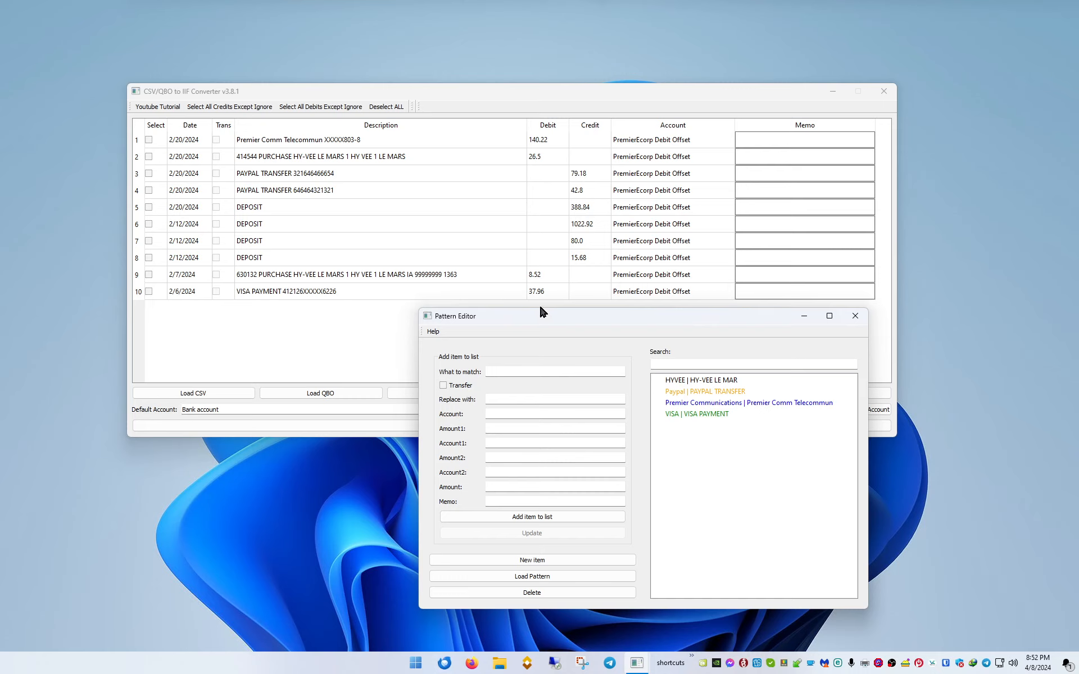
pyautogui.click(527, 371)
pyautogui.write('DEPOSIT')
# Set the deposit pattern's replacement text to "DEPOSIT"
pyautogui.click(535, 402)
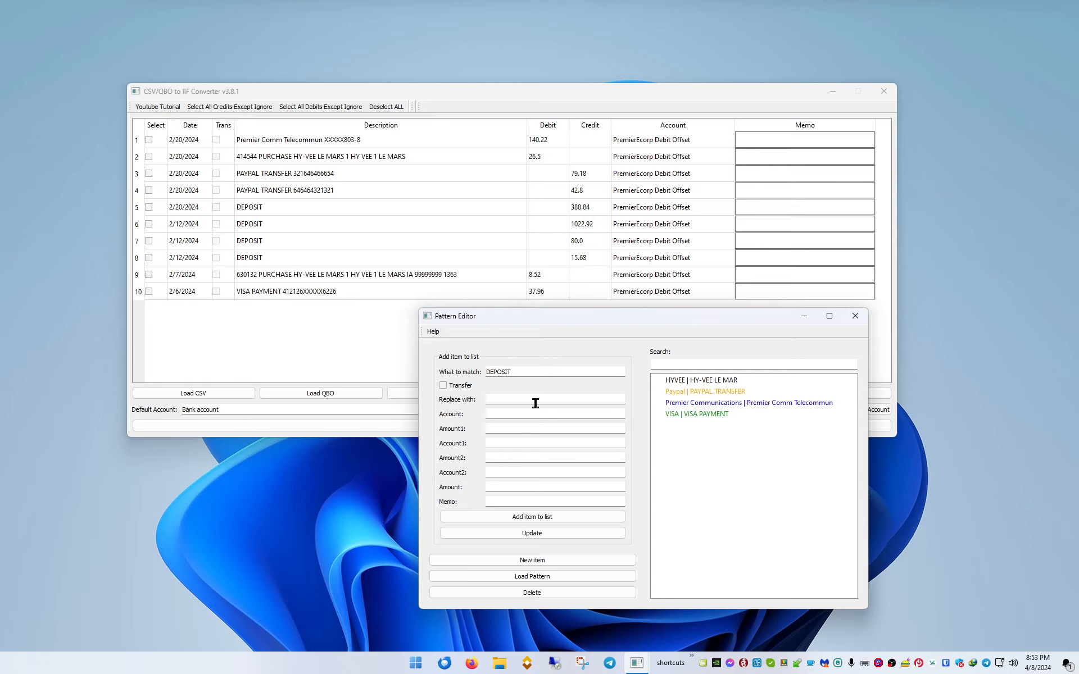
pyautogui.write('DE')
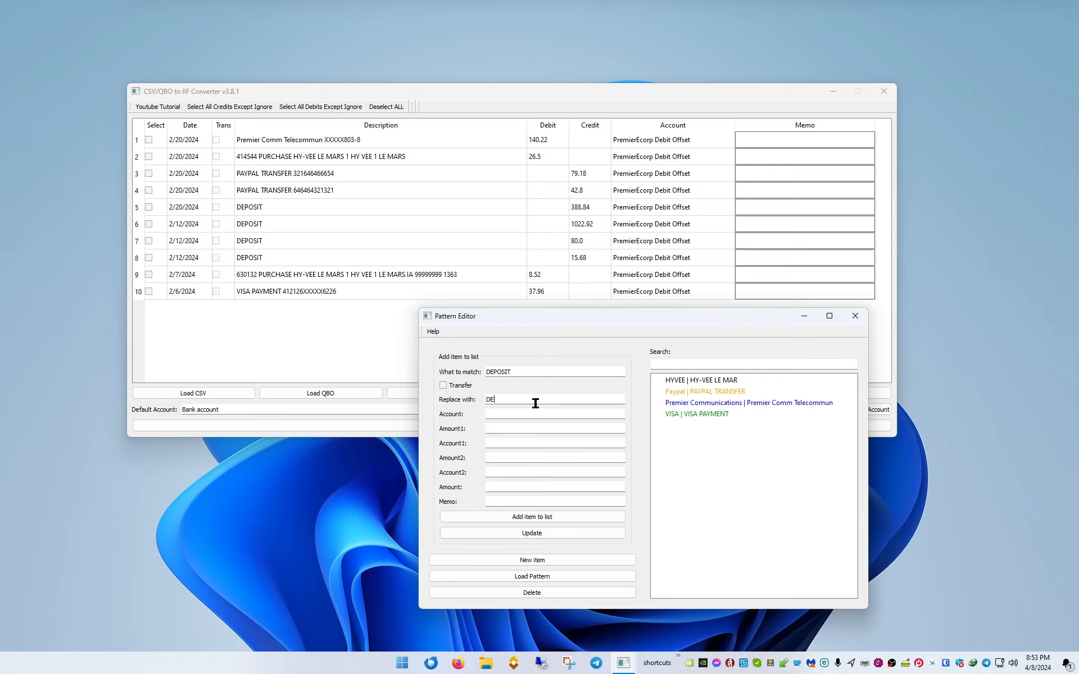
pyautogui.write('PSO')
pyautogui.press('BackSpace')
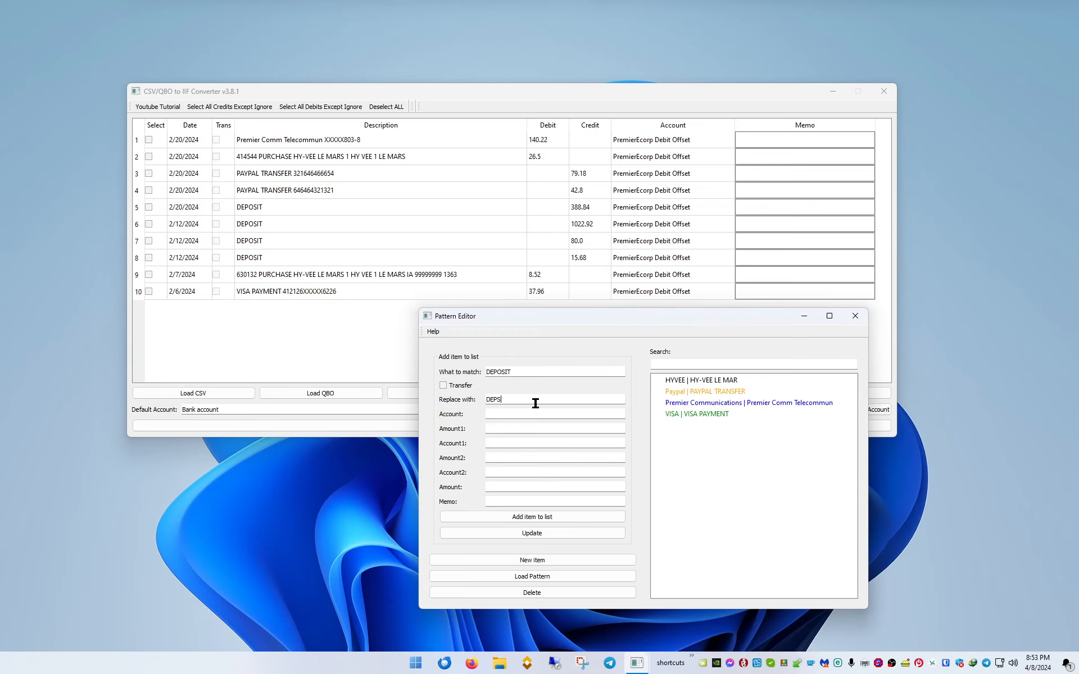
pyautogui.press('BackSpace')
pyautogui.write('OSIT')
pyautogui.click(532, 414)
pyautogui.write('ignor')
pyautogui.press('BackSpace')
pyautogui.press('BackSpace')
pyautogui.press('BackSpace')
pyautogui.press('BackSpace')
pyautogui.press('BackSpace')
pyautogui.press('BackSpace')
pyautogui.write('cel')
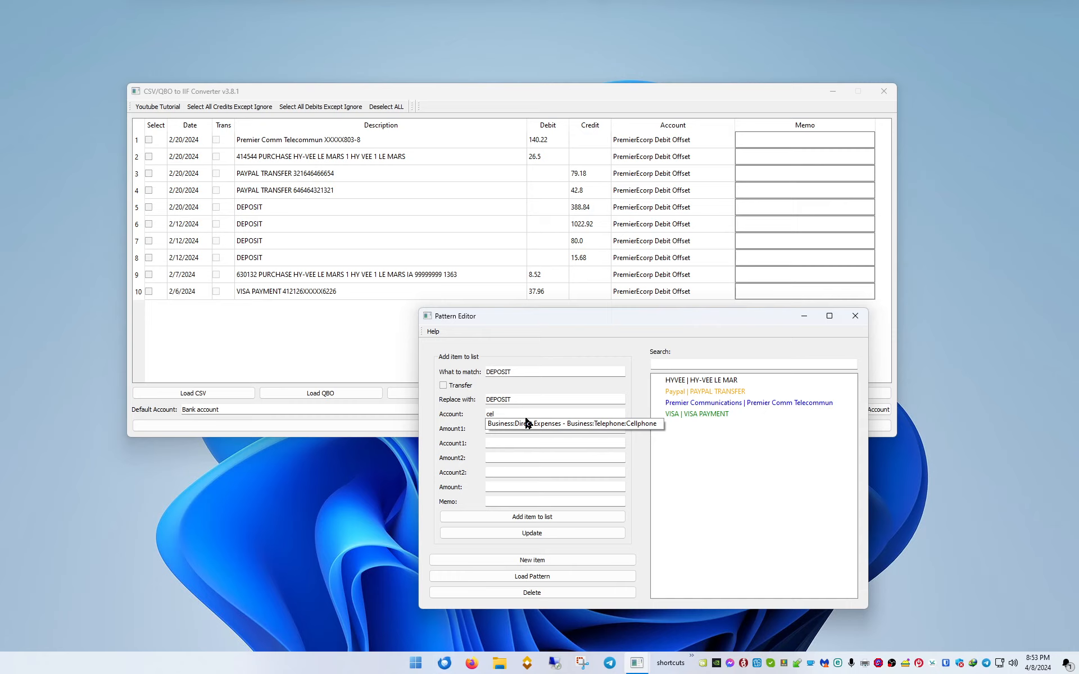
pyautogui.press('BackSpace')
pyautogui.press('BackSpace')
pyautogui.press('BackSpace')
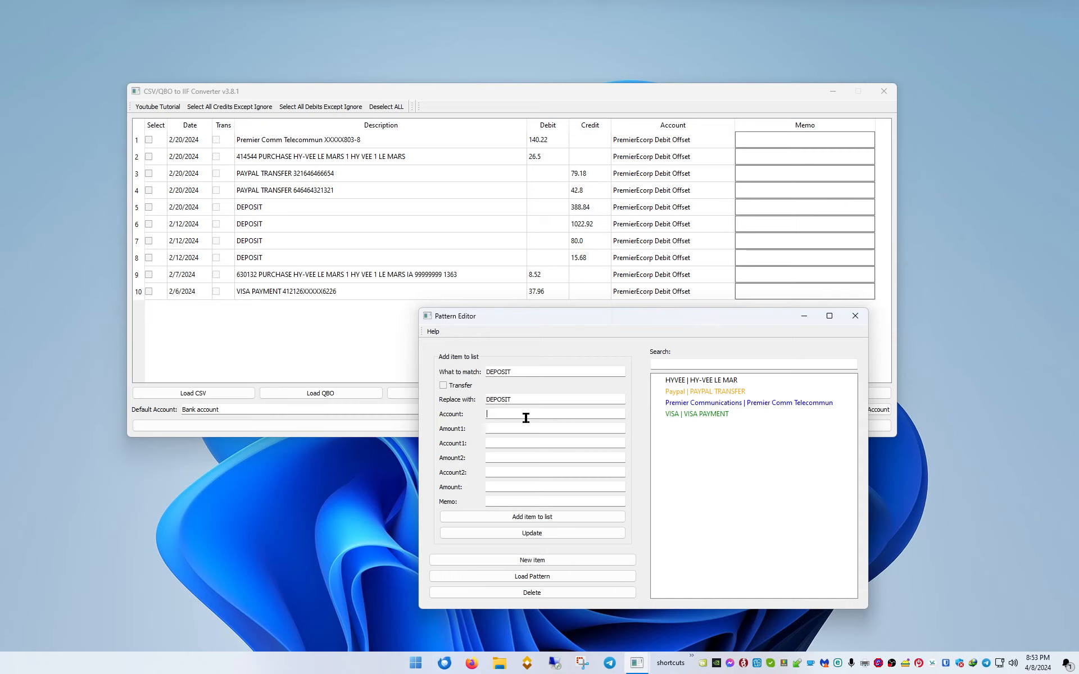
# Assign account "ignore" to the DEPOSIT pattern, add it to the list and close the Pattern Editor
pyautogui.write('ignore')
pyautogui.click(571, 523)
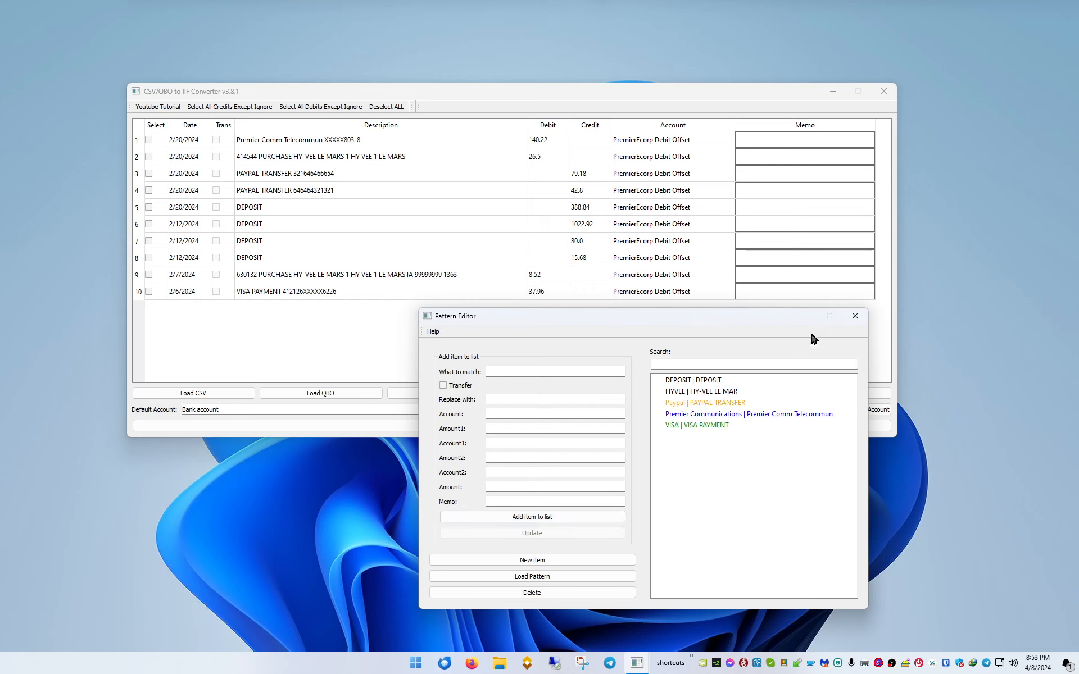
pyautogui.click(854, 319)
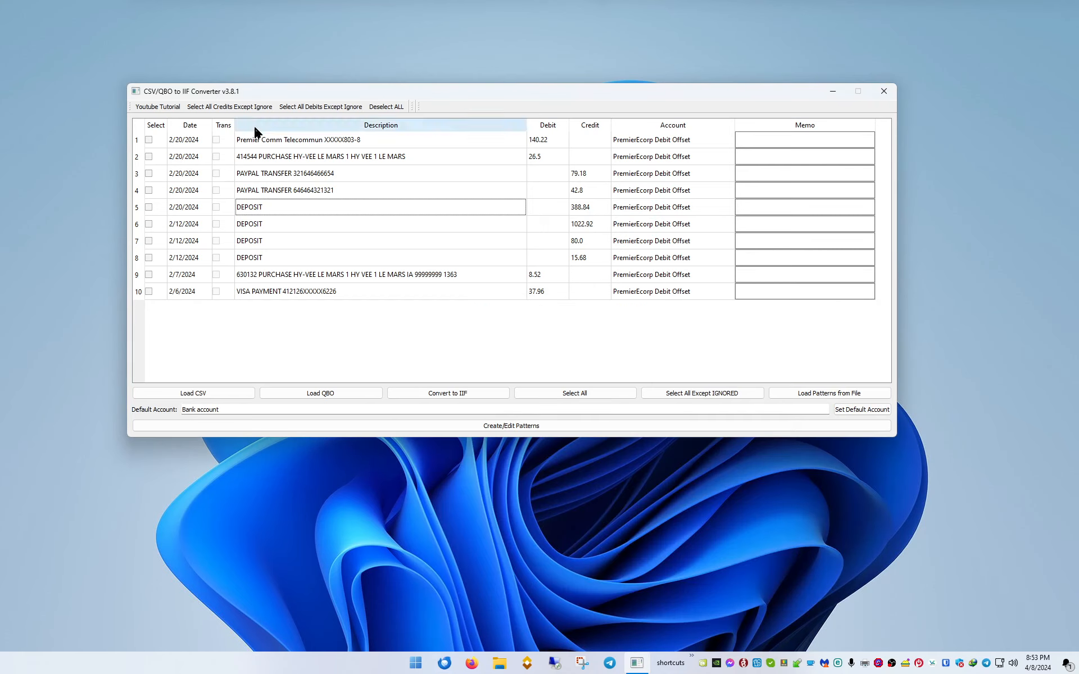
# Load the patterns file demo5.json from the Documents folder to apply it to the transactions
pyautogui.click(830, 395)
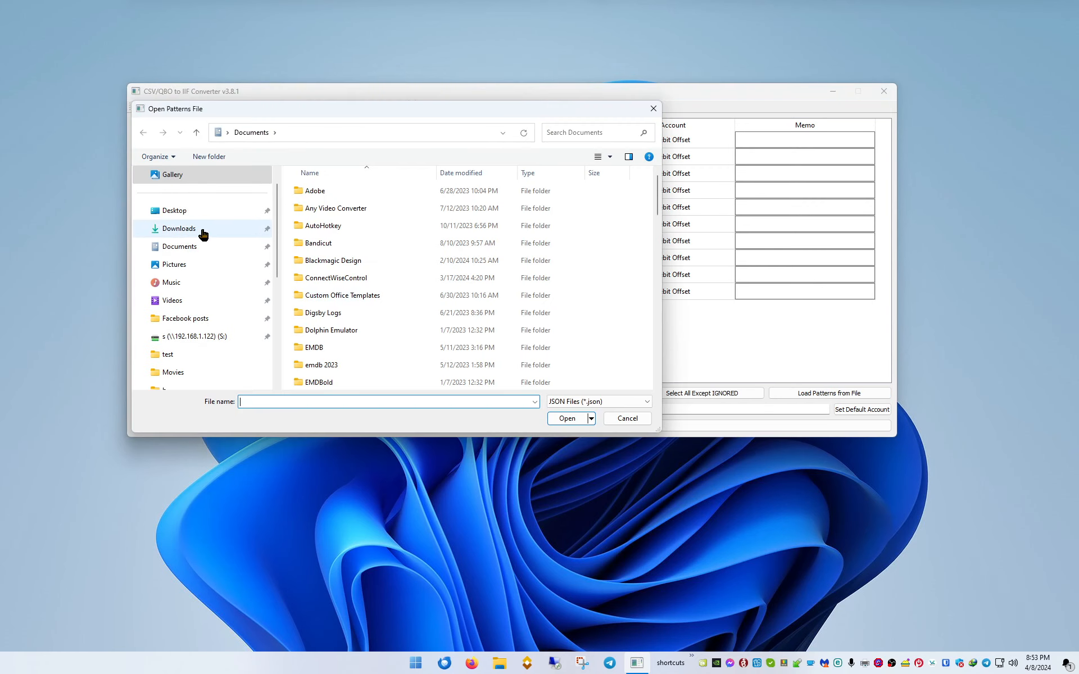
pyautogui.scroll(-10, 366, 265)
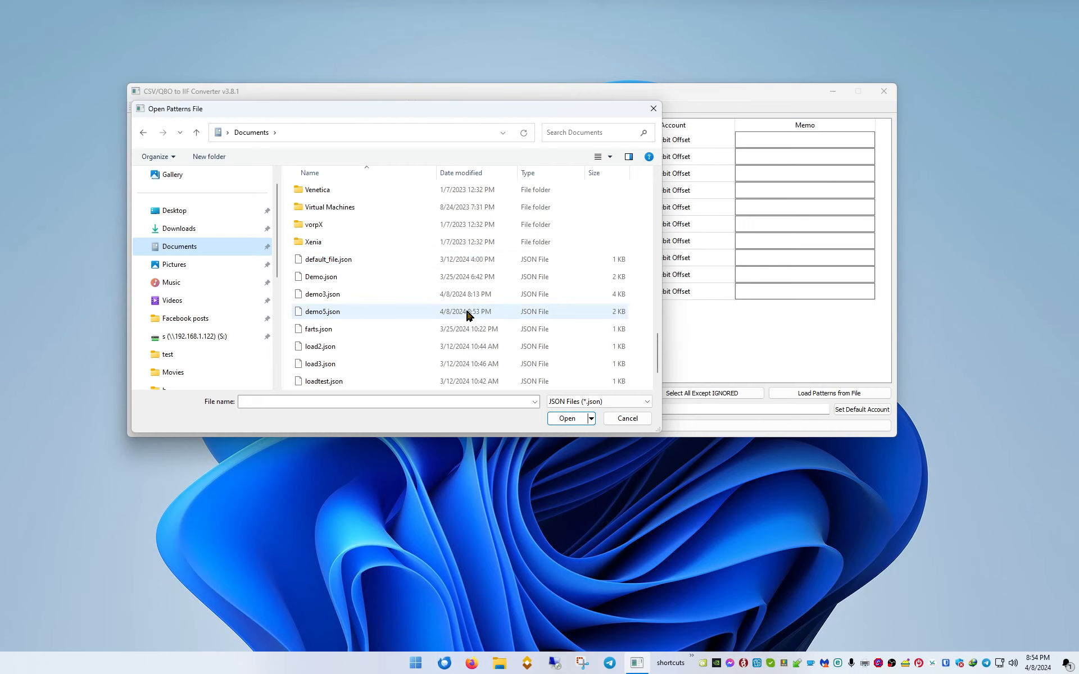
pyautogui.click(342, 314)
pyautogui.click(567, 419)
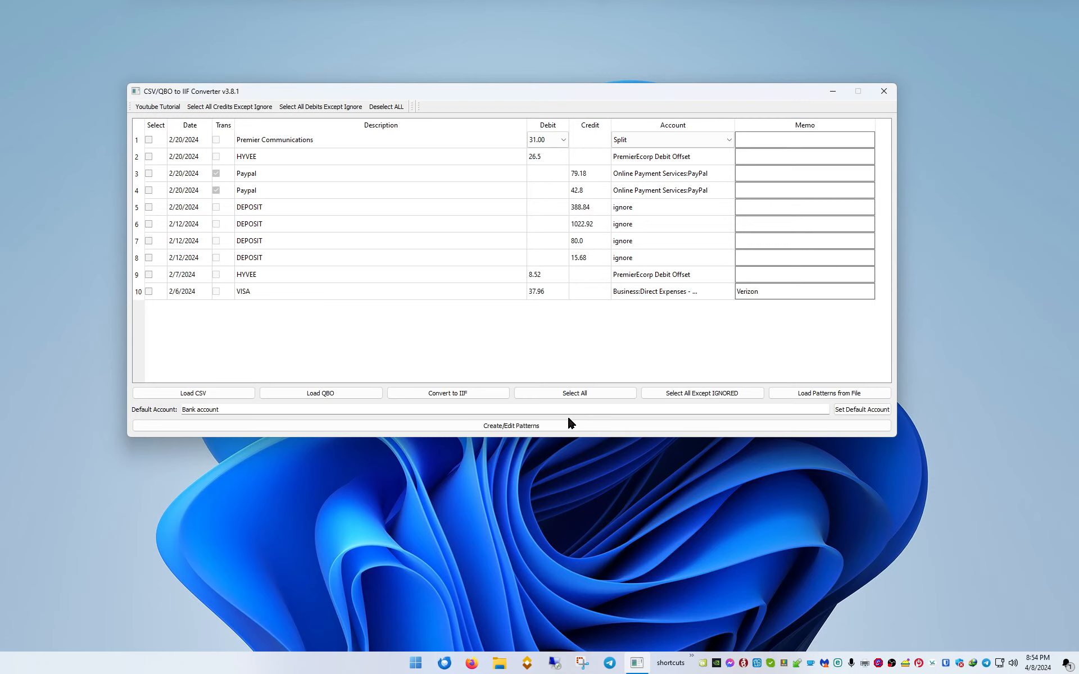
# Select all transactions except the ignored ones and check the split debit amounts of the Premier Communications transaction
pyautogui.click(666, 276)
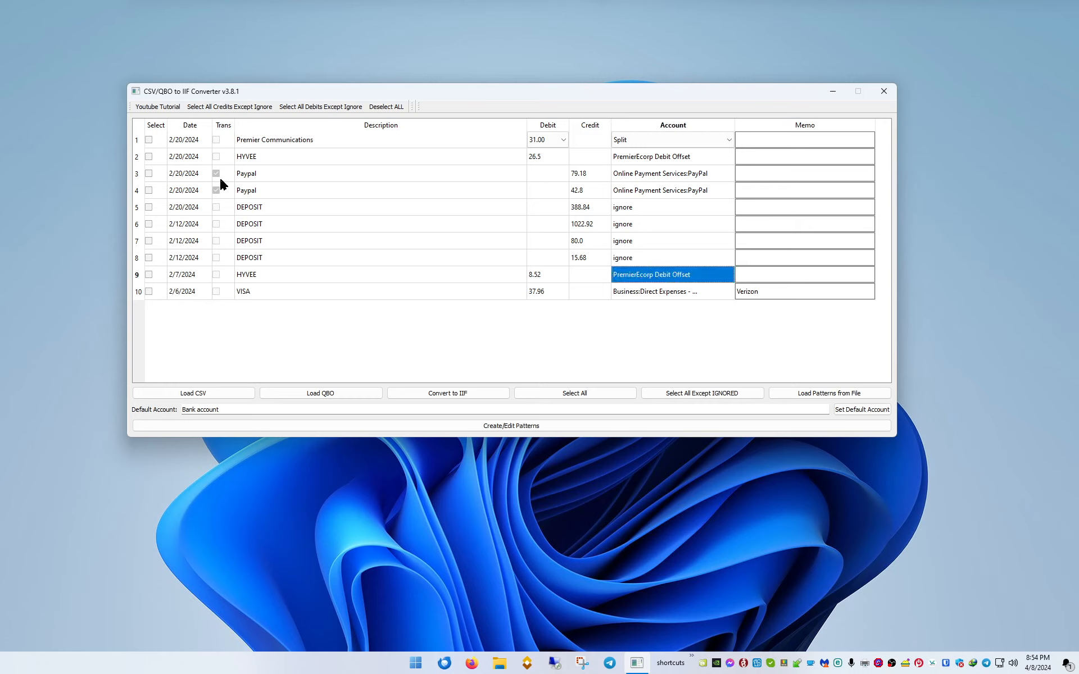
pyautogui.click(679, 397)
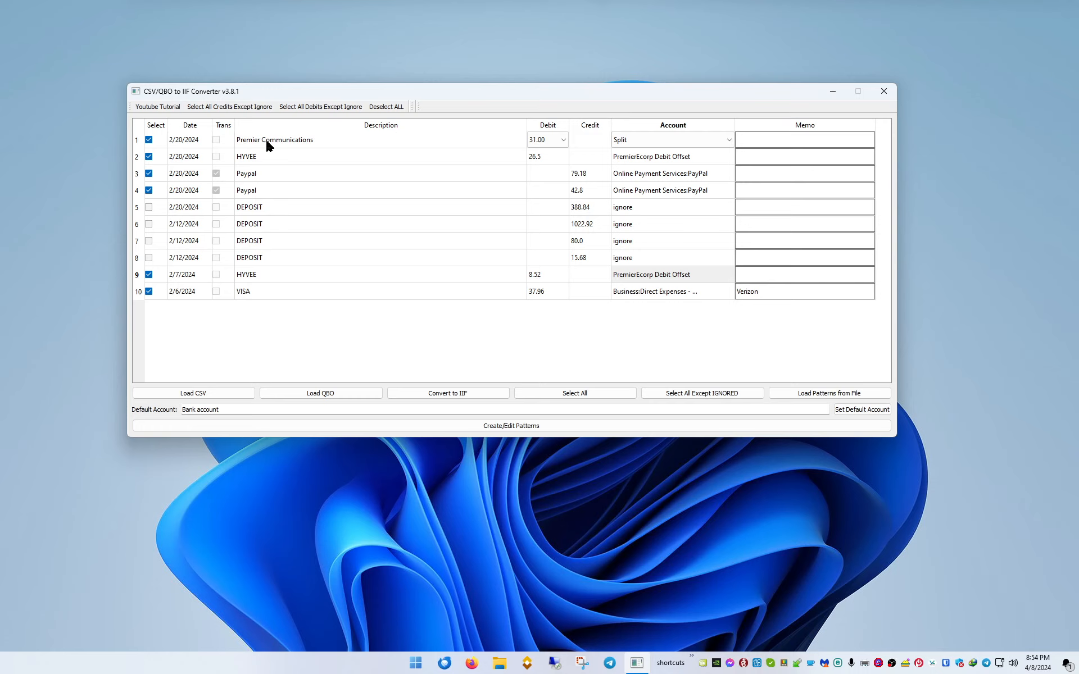
pyautogui.click(563, 141)
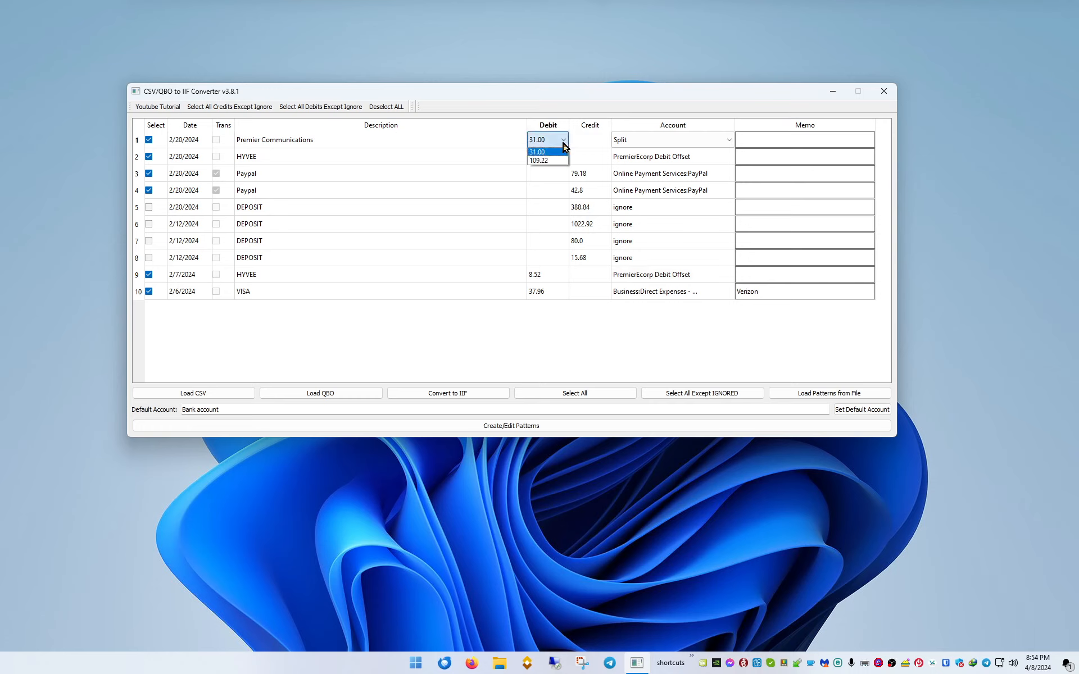
pyautogui.click(563, 144)
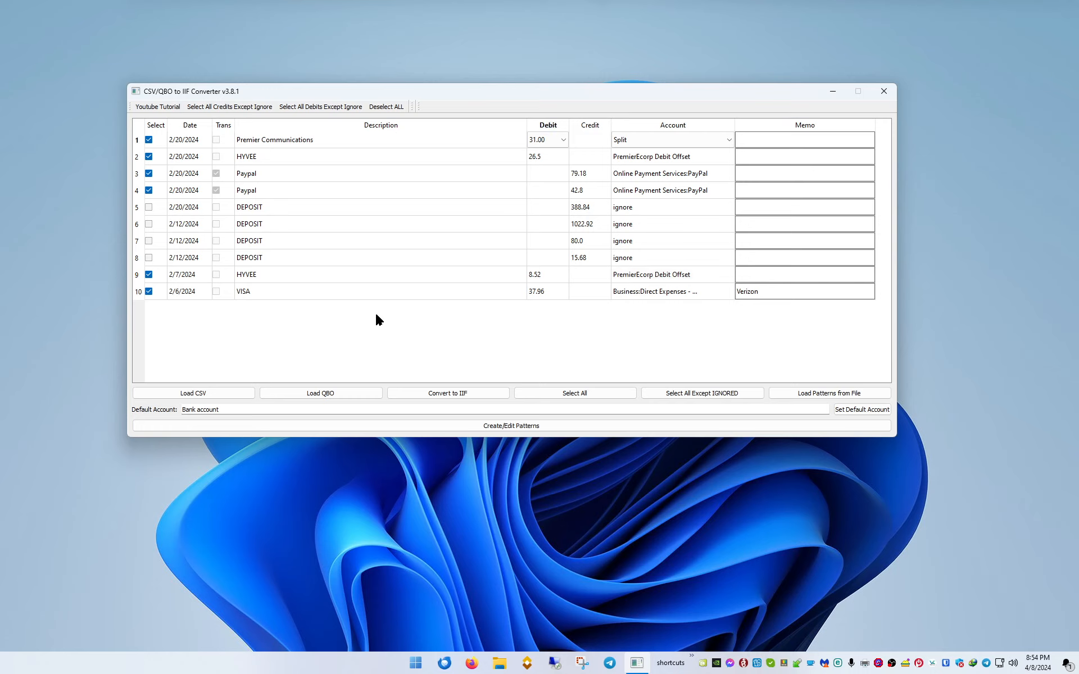